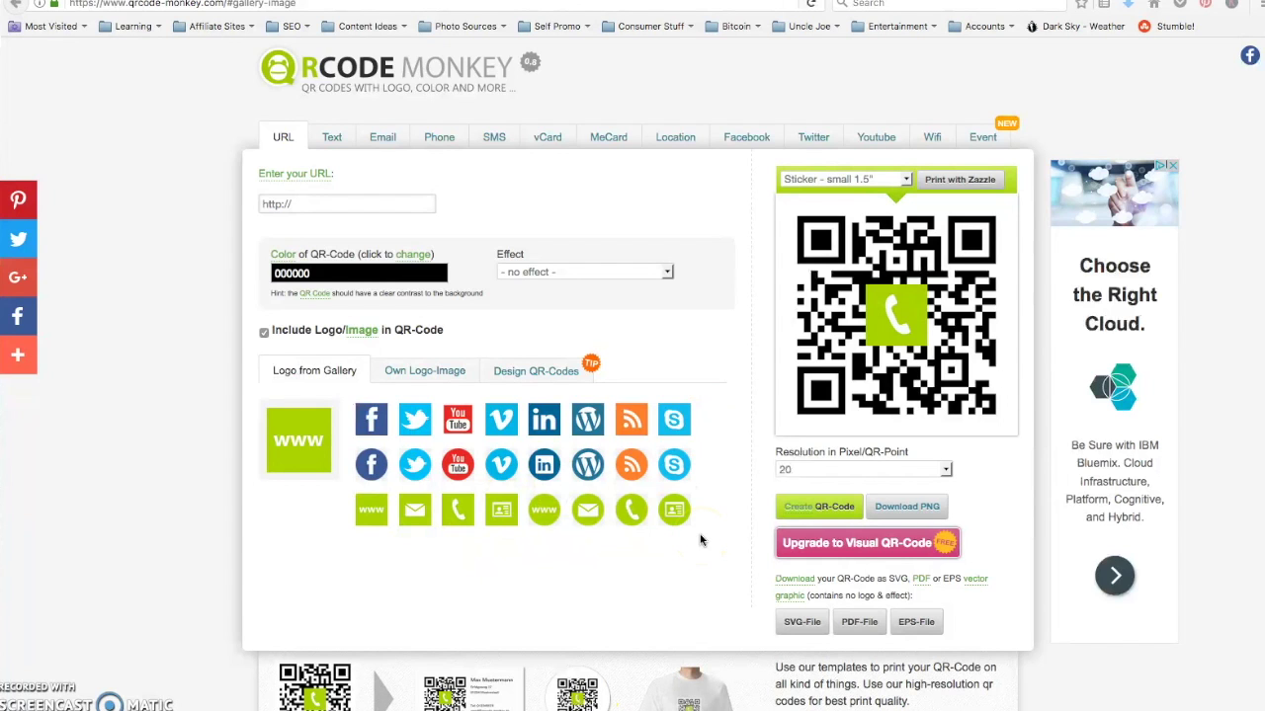
{"action": "left_click", "coordinate": [747, 465]}
{"action": "left_click", "coordinate": [626, 259]}
Step: Browse QRCode Monkey's code types: Text, Email, Phone, SMS, vCard, MeCard, Location, Facebook, Twitter, YouTube and Wifi
{"action": "left_click", "coordinate": [327, 138]}
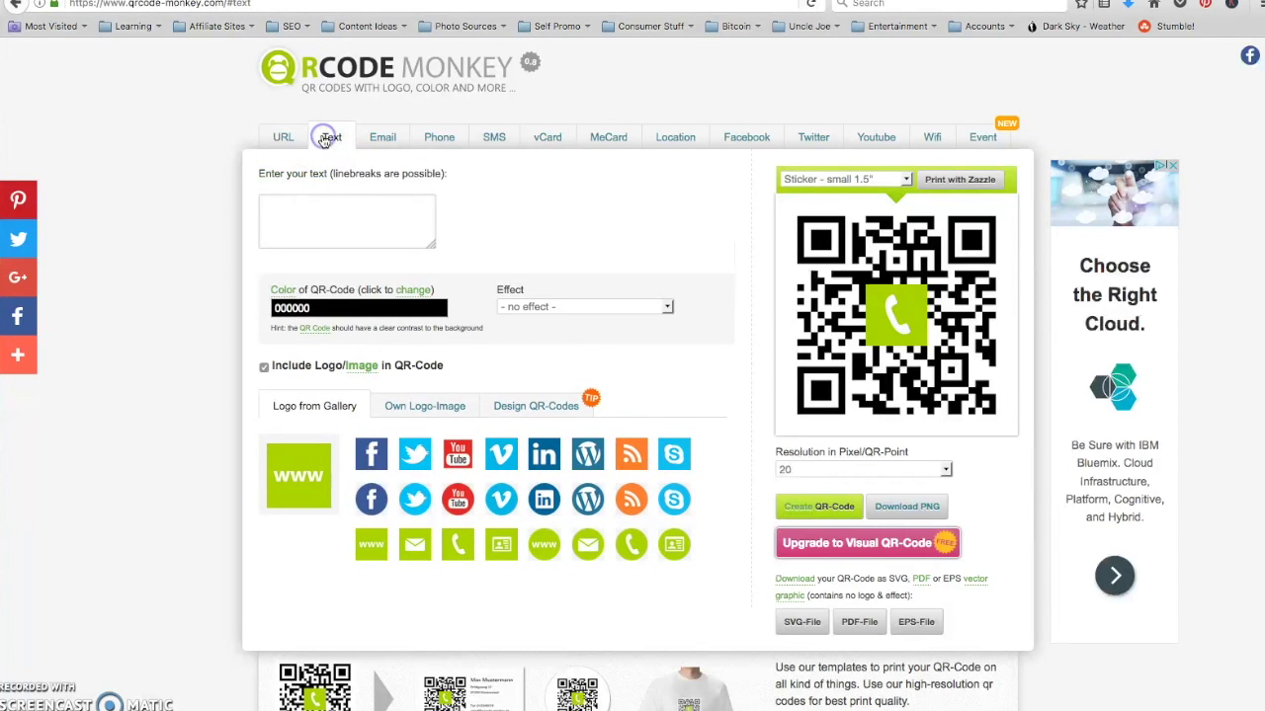
{"action": "left_click", "coordinate": [307, 237]}
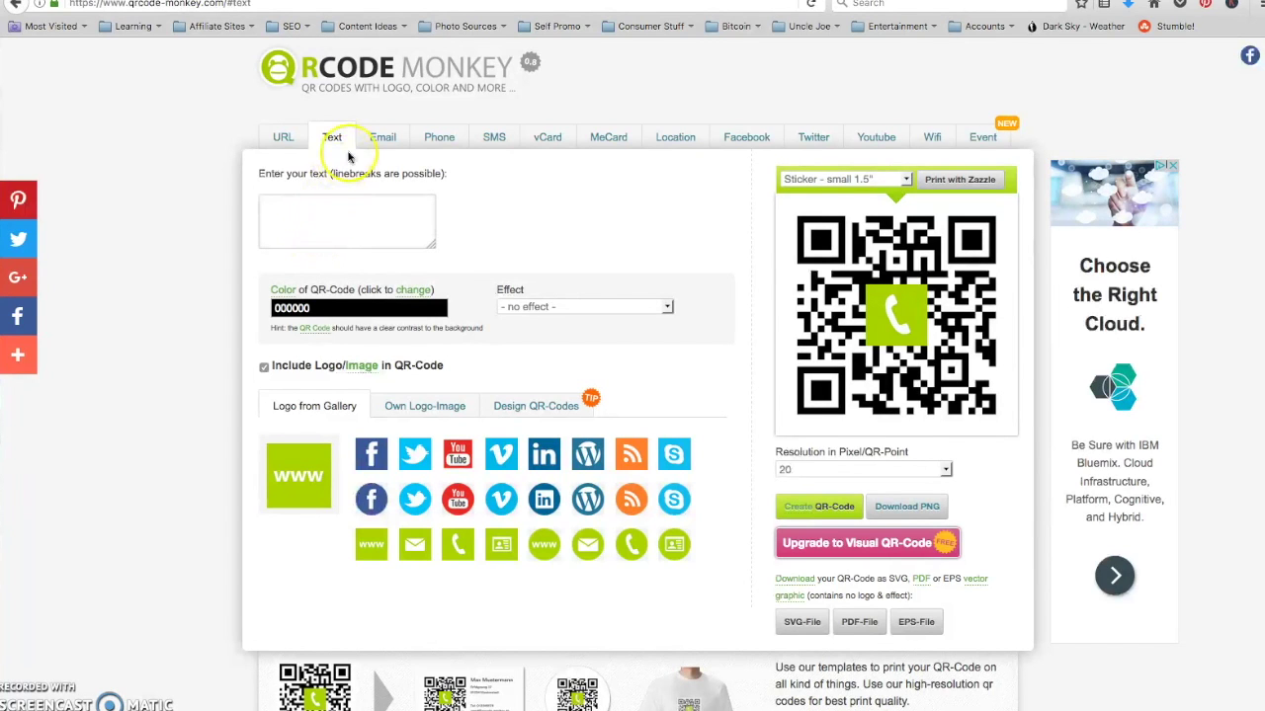
{"action": "left_click", "coordinate": [376, 137]}
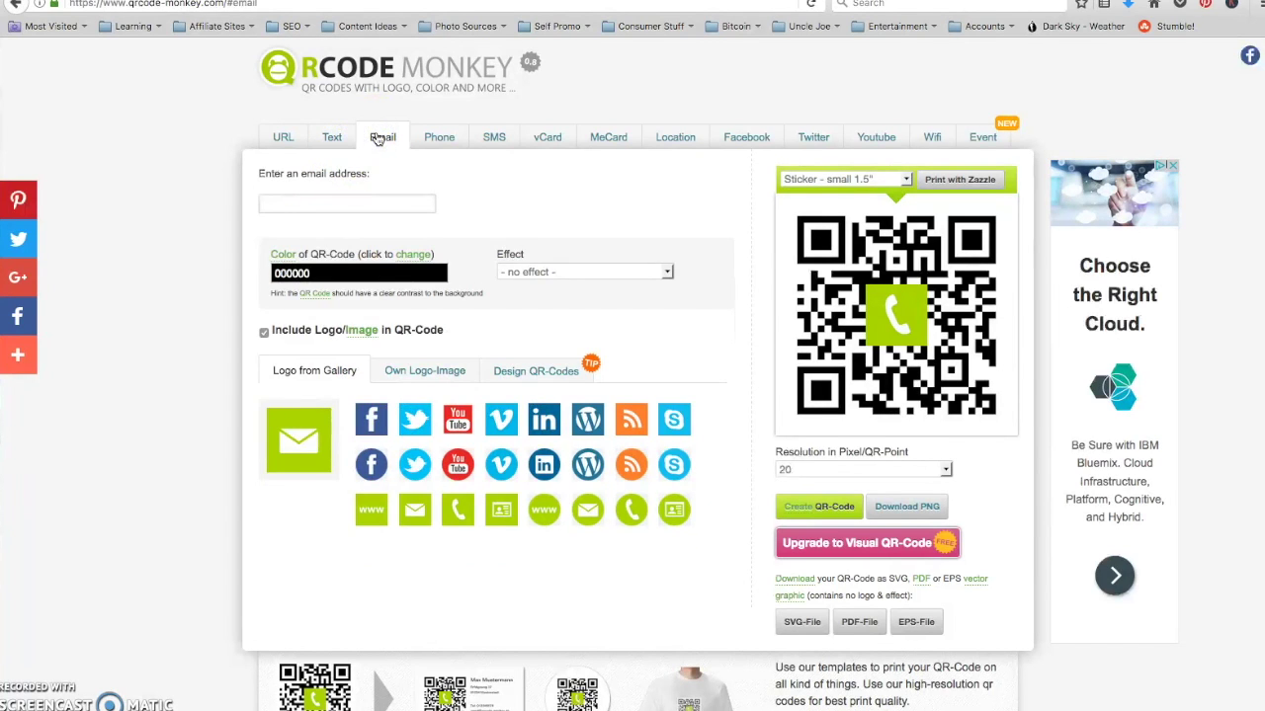
{"action": "left_click", "coordinate": [439, 139]}
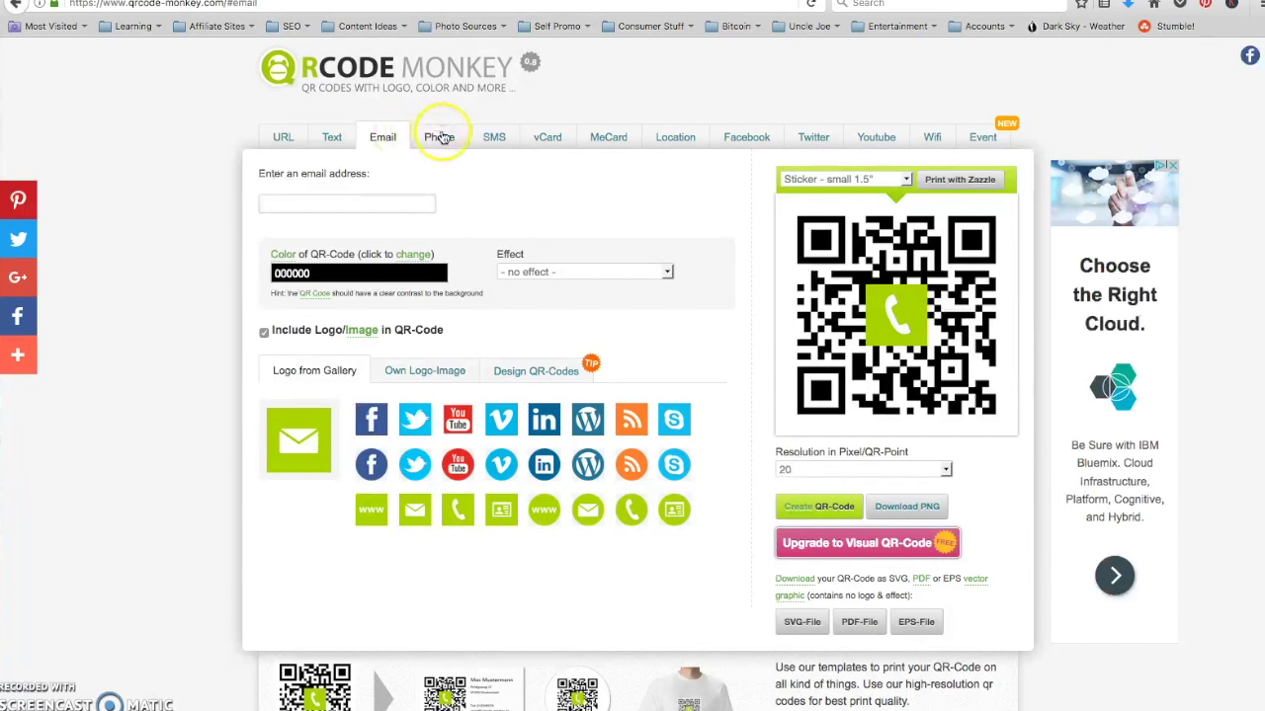
{"action": "left_click", "coordinate": [497, 137]}
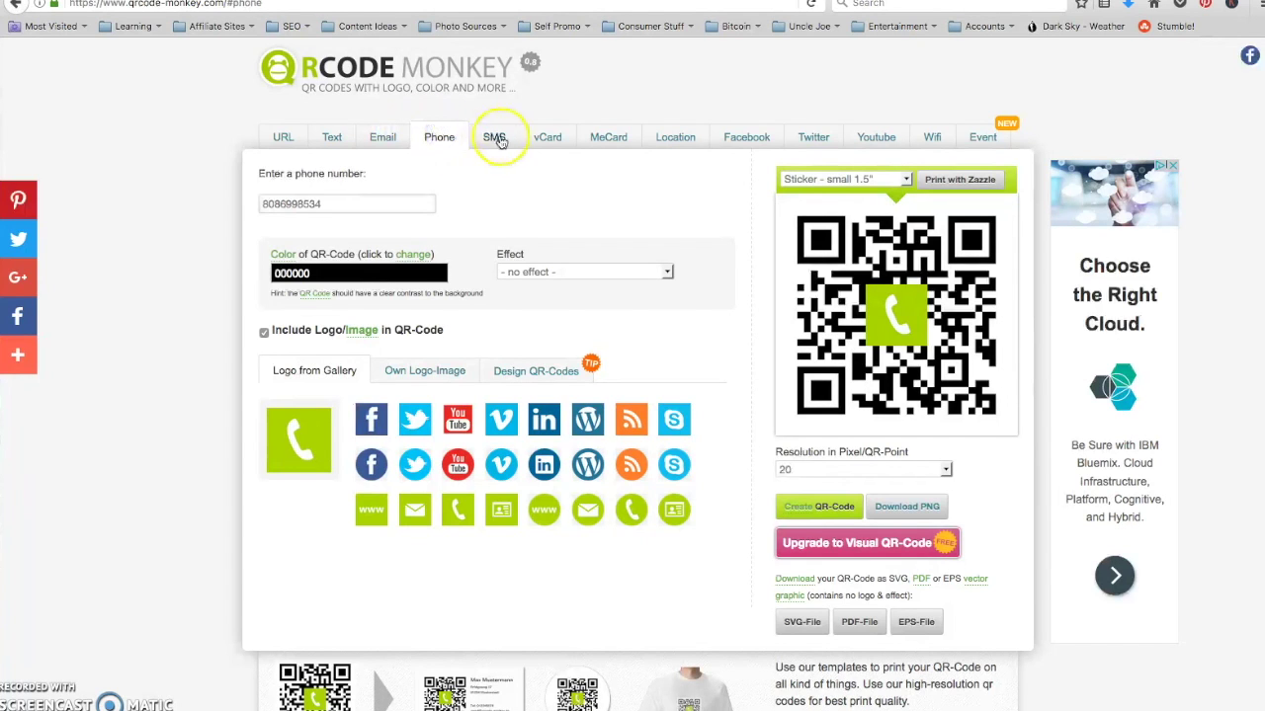
{"action": "left_click", "coordinate": [546, 138]}
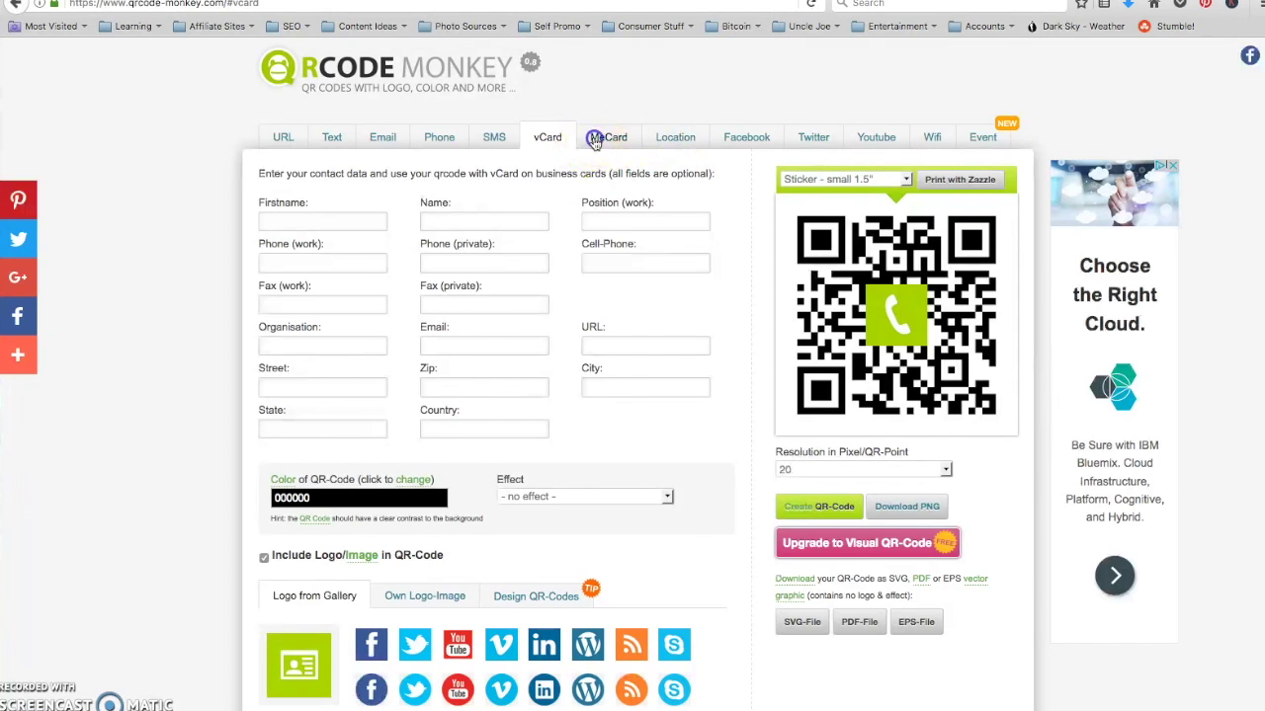
{"action": "left_click", "coordinate": [603, 141]}
{"action": "left_click", "coordinate": [689, 145]}
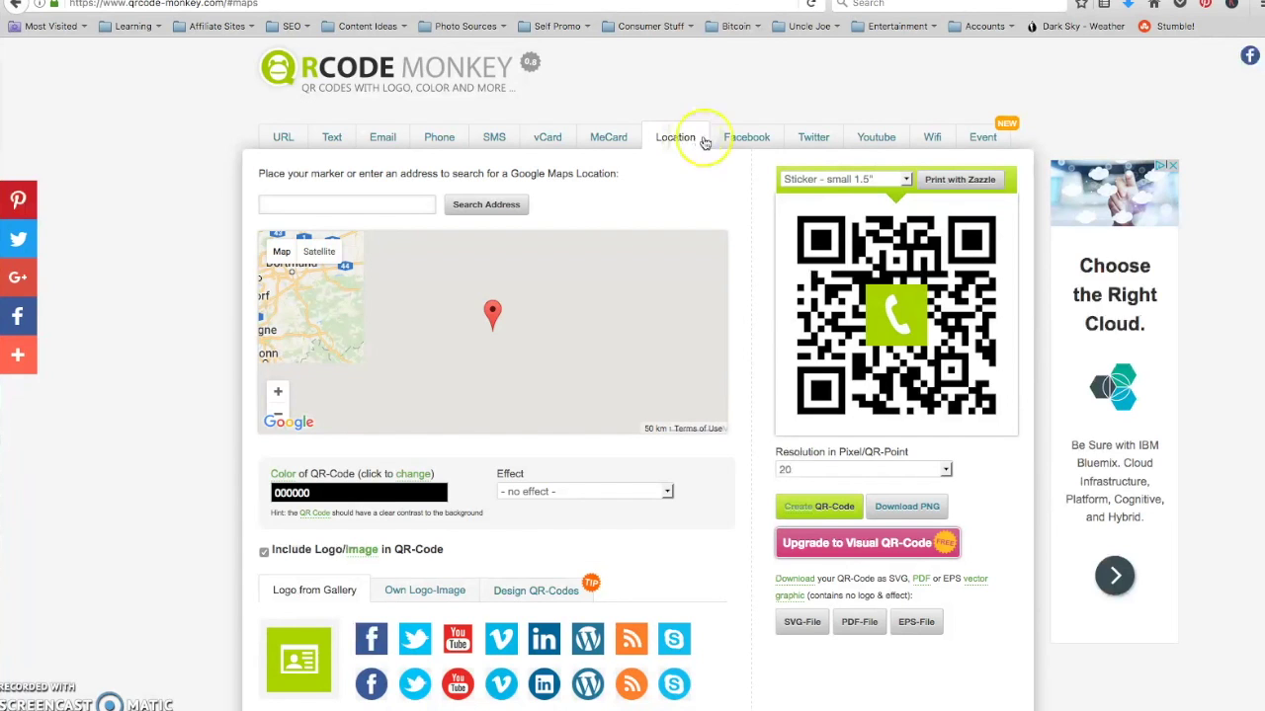
{"action": "left_click", "coordinate": [743, 144]}
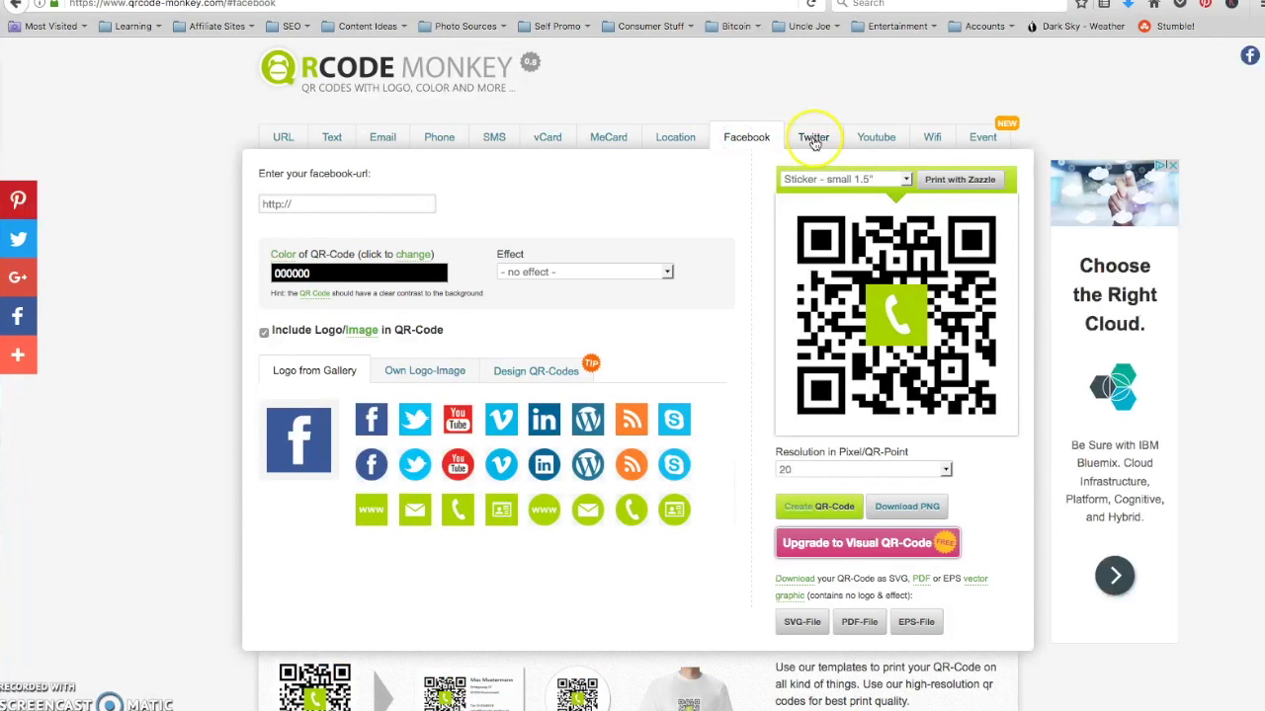
{"action": "left_click", "coordinate": [815, 143]}
{"action": "left_click", "coordinate": [892, 141]}
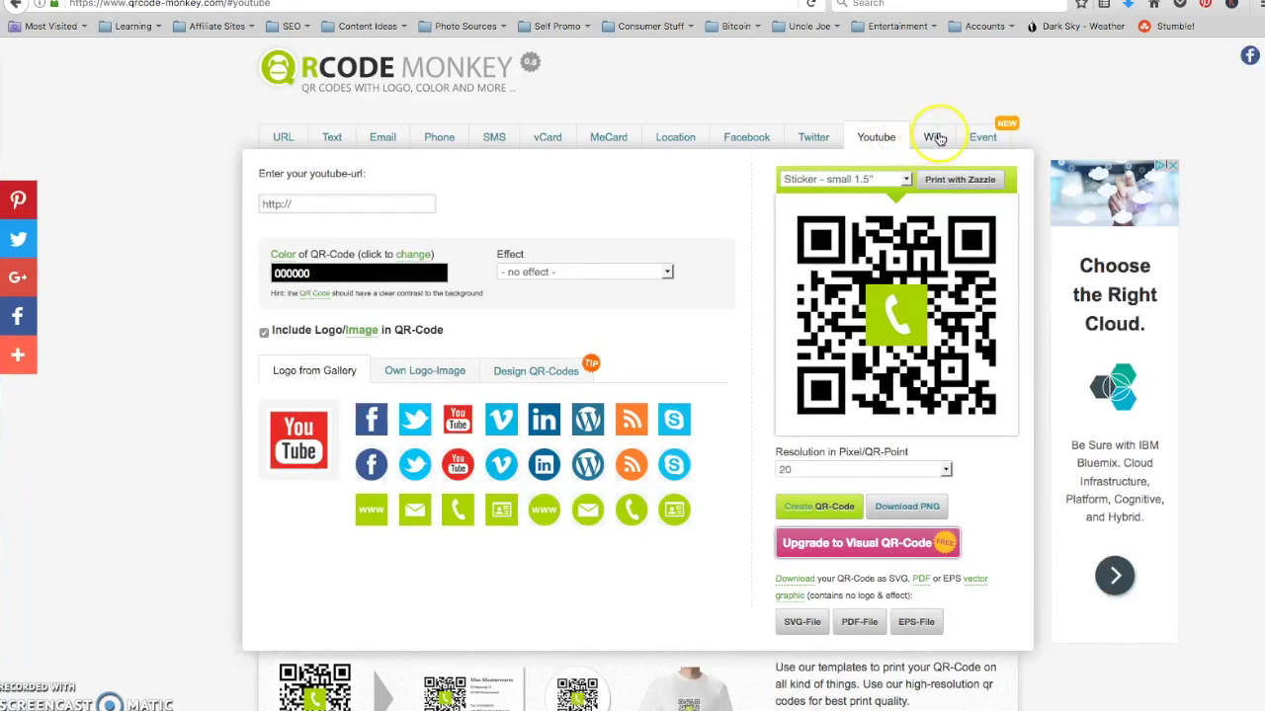
{"action": "left_click", "coordinate": [934, 139]}
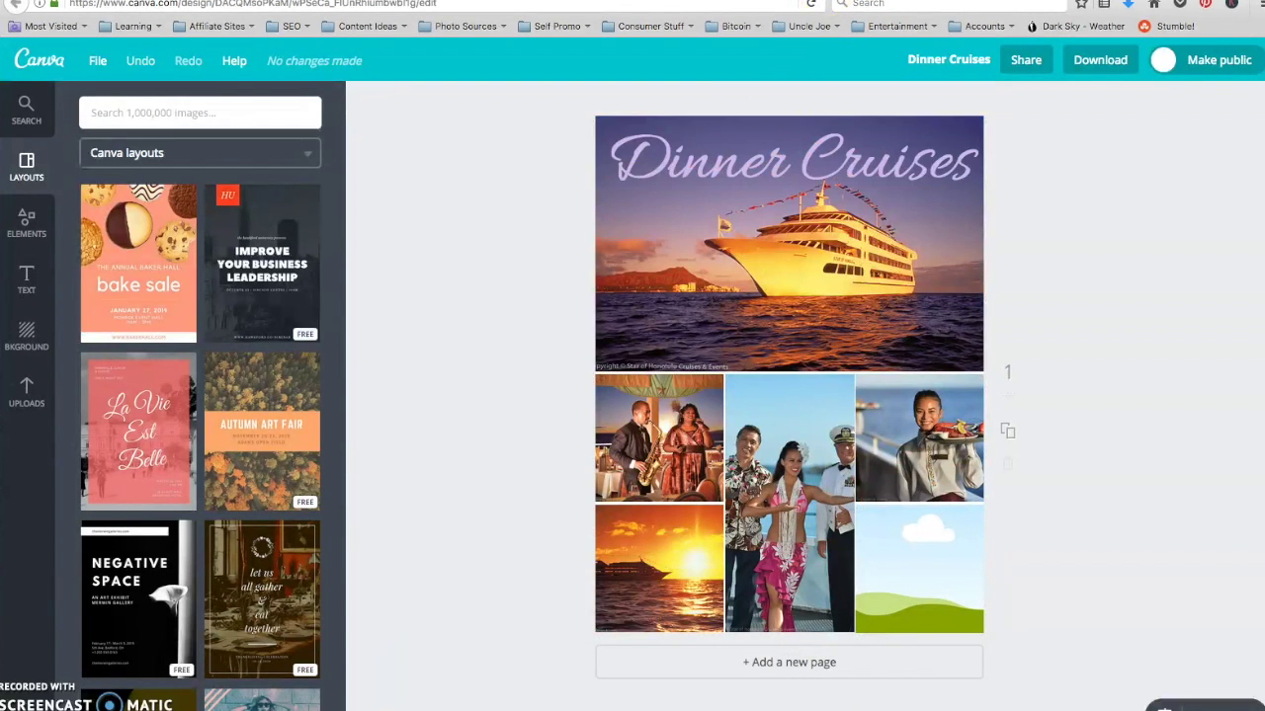
Step: Inspect the Dinner Cruises and Waikiki Shows Canva posters, then go on to free-qr-code.net
{"action": "mouse_move", "coordinate": [947, 544]}
{"action": "left_mouse_down"}
{"action": "mouse_move", "coordinate": [836, 536]}
{"action": "mouse_move", "coordinate": [939, 548]}
{"action": "mouse_move", "coordinate": [954, 562]}
{"action": "mouse_move", "coordinate": [901, 575]}
{"action": "left_mouse_up"}
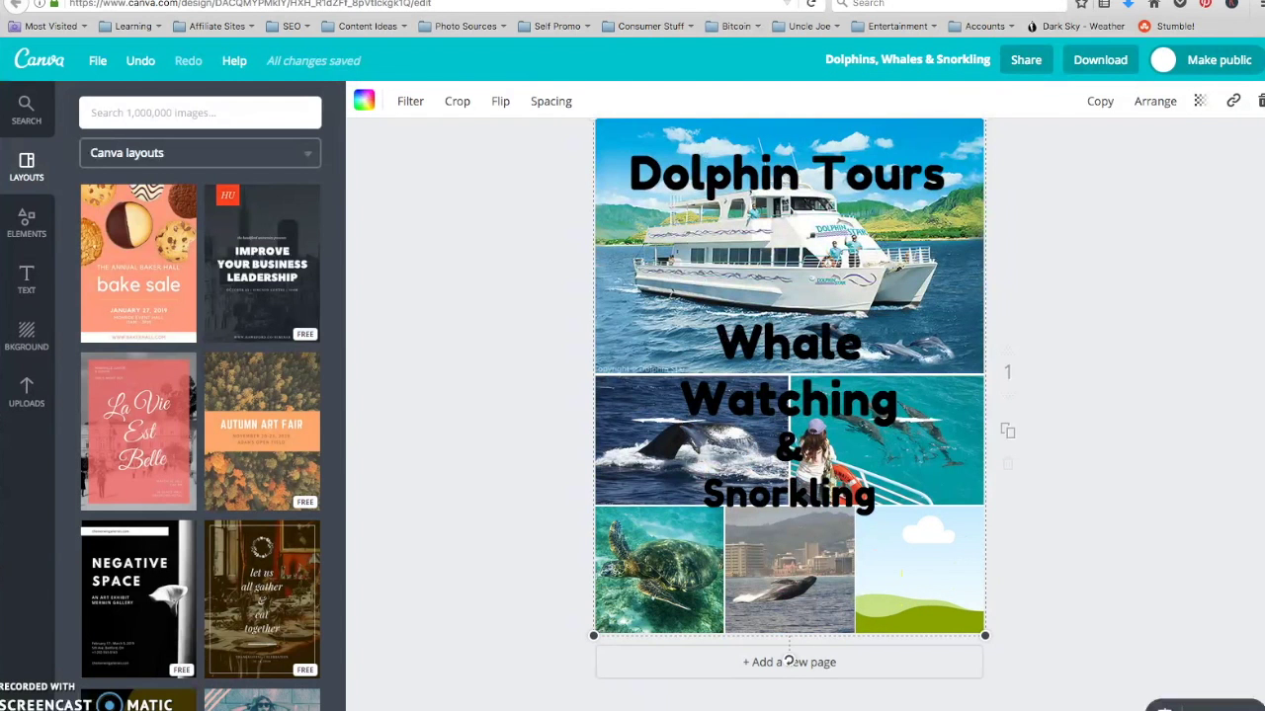
{"action": "left_click_drag", "start_coordinate": [849, 227], "coordinate": [968, 367]}
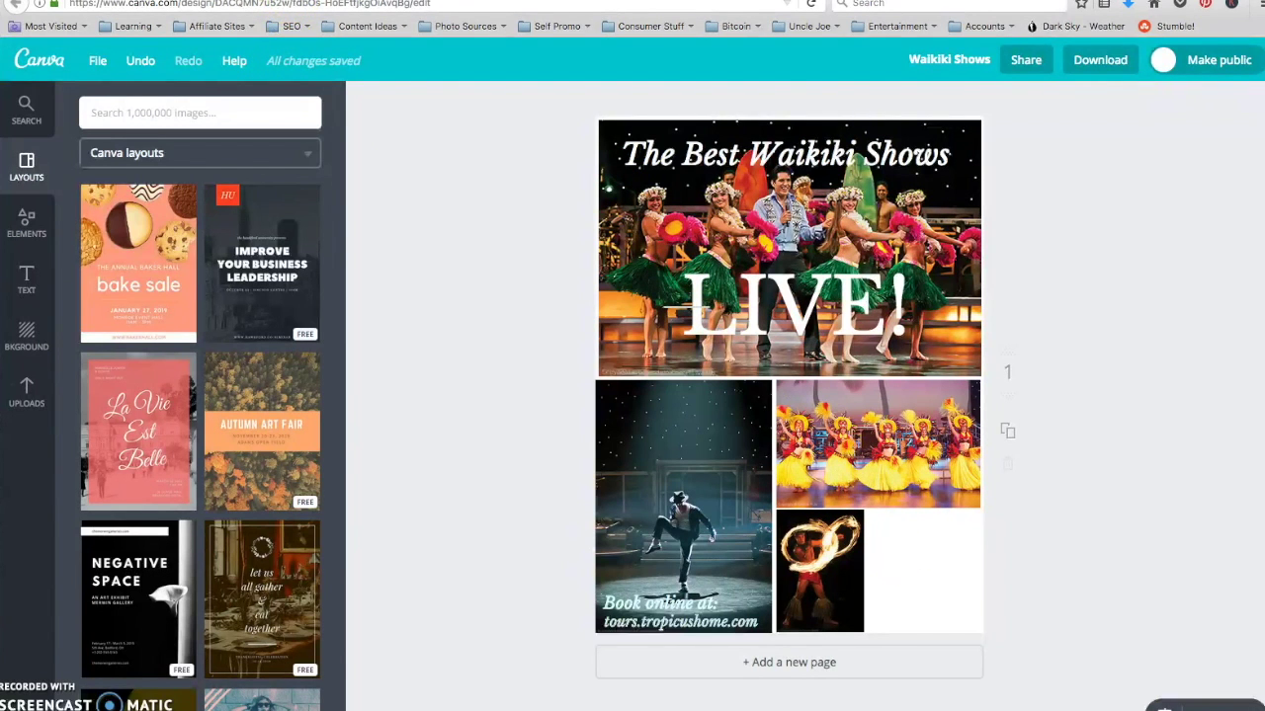
{"action": "key", "text": "ctrl+Tab"}
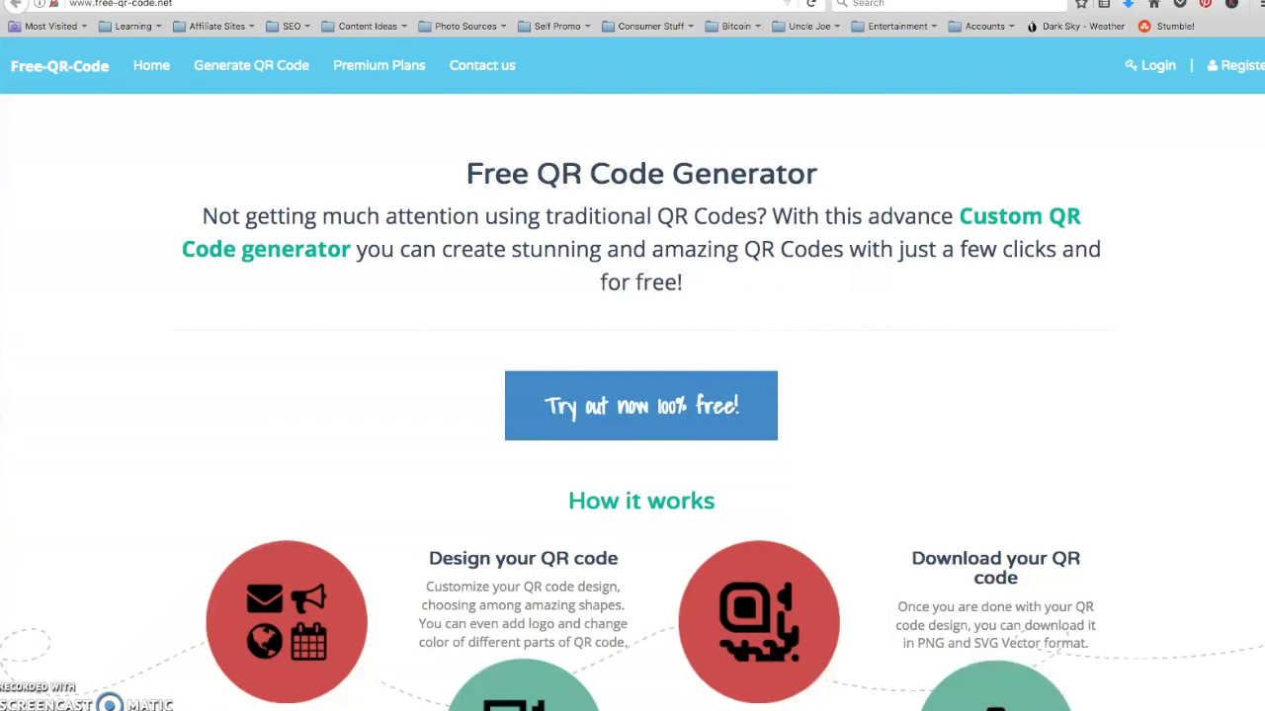
Step: On qr-code-generator.com, put the cursor in the empty Website (URL) field of the static URL form
{"action": "key", "text": "ctrl+Tab"}
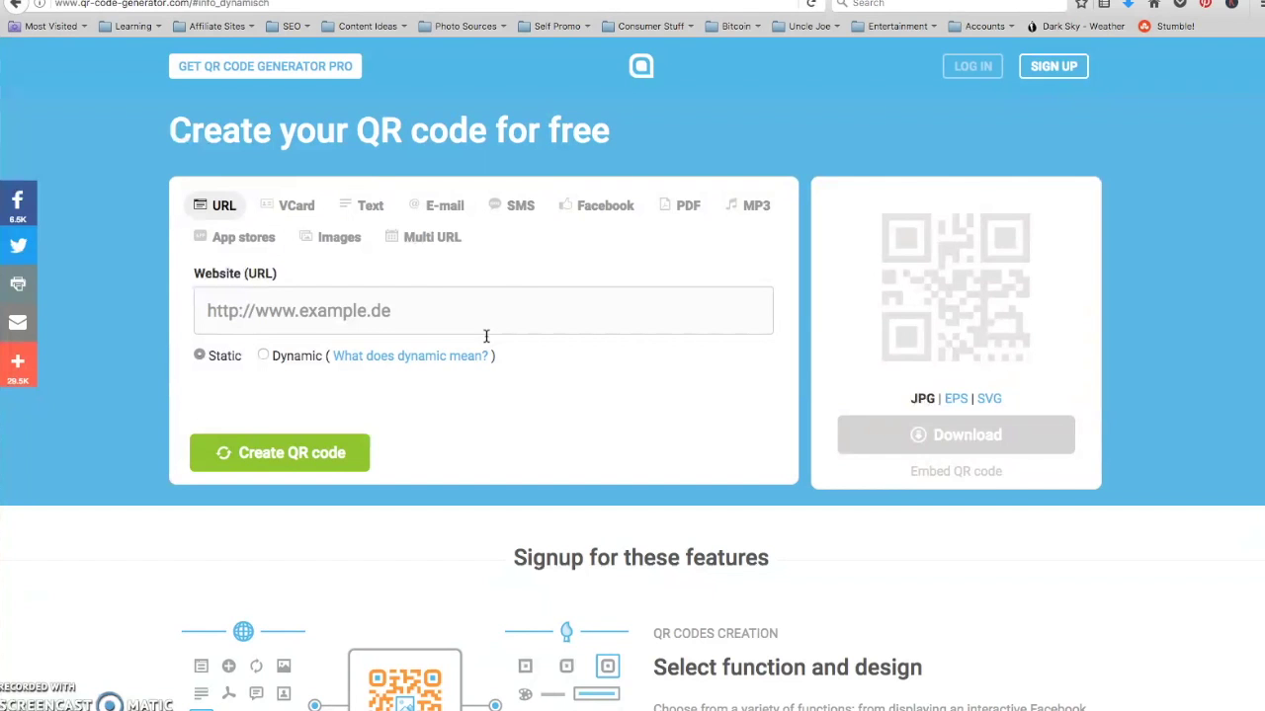
{"action": "left_click", "coordinate": [494, 286]}
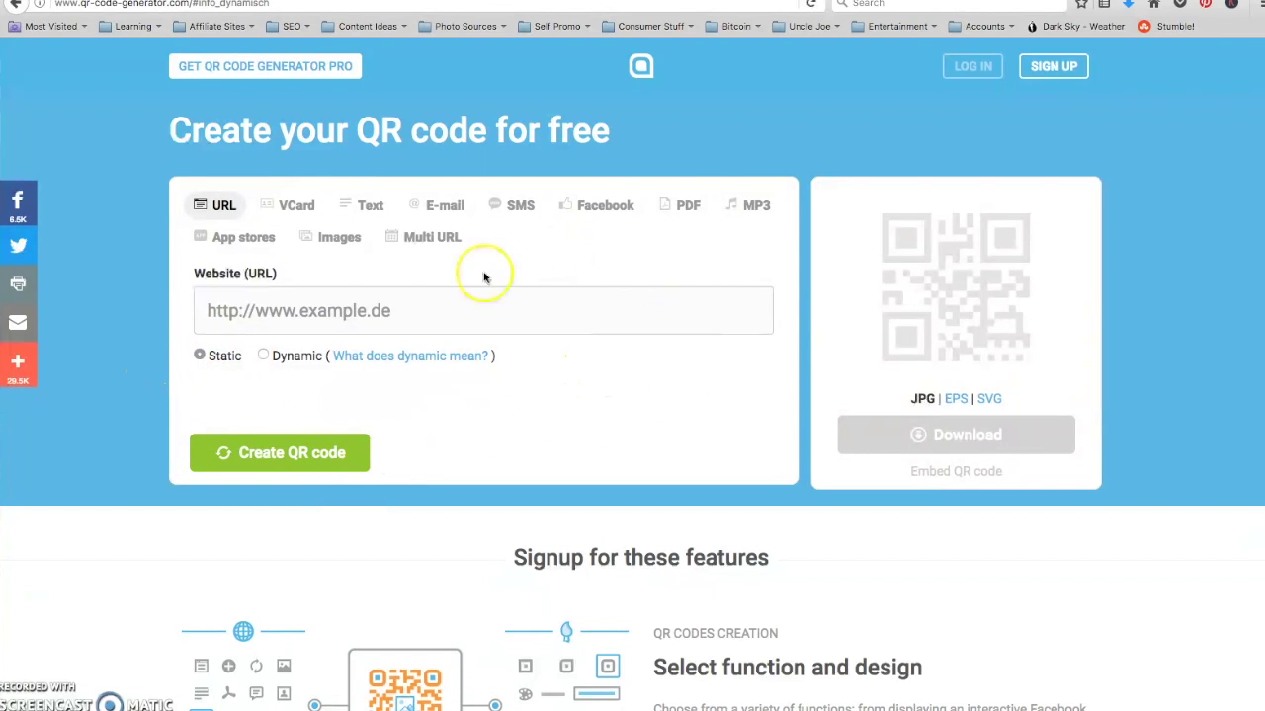
Step: Scroll through the Designsmaz list of free QR code generators and back to the top
{"action": "left_click", "coordinate": [148, 2]}
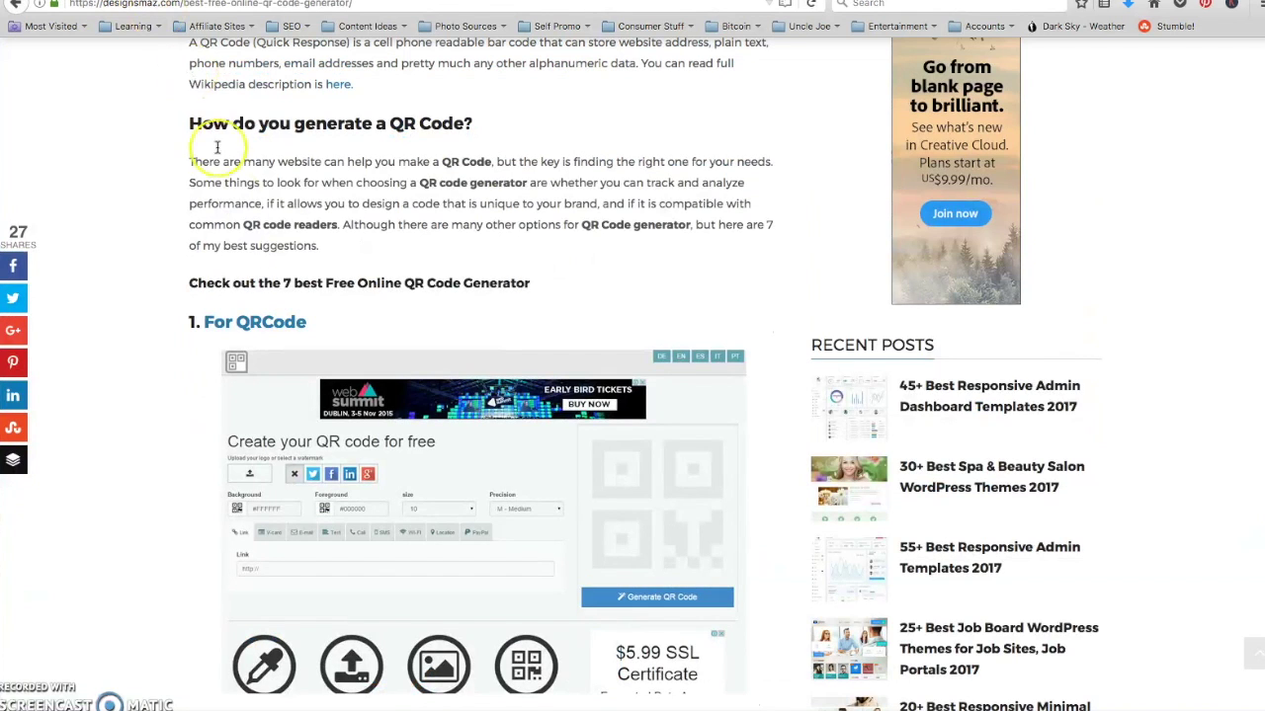
{"action": "scroll", "coordinate": [240, 225], "scroll_direction": "up", "scroll_amount": 6}
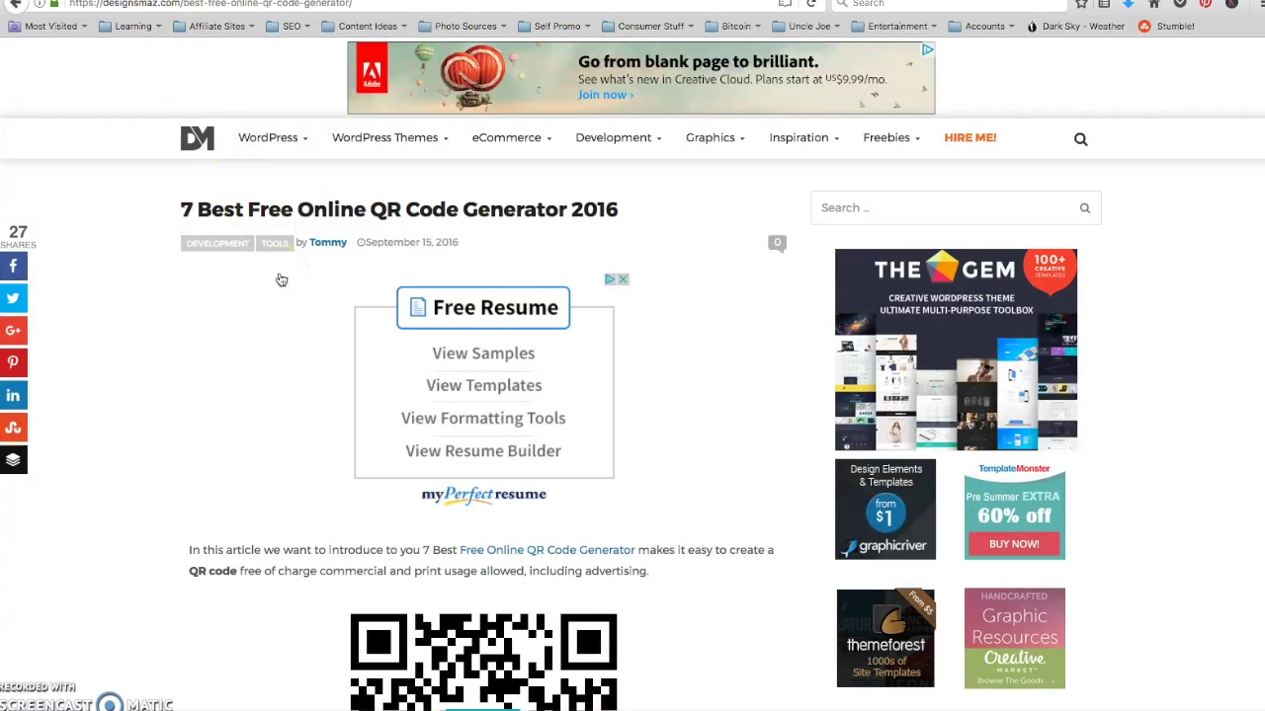
{"action": "scroll", "coordinate": [281, 279], "scroll_direction": "down", "scroll_amount": 10}
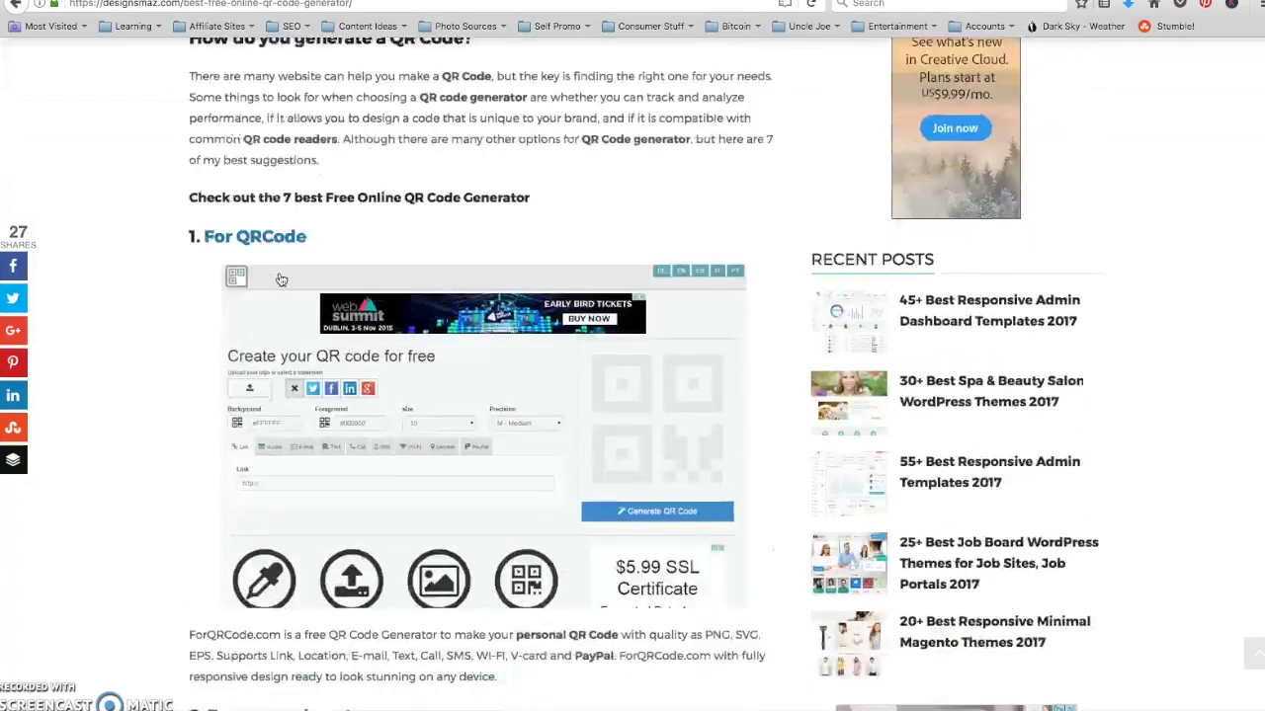
{"action": "scroll", "coordinate": [282, 279], "scroll_direction": "down", "scroll_amount": 14}
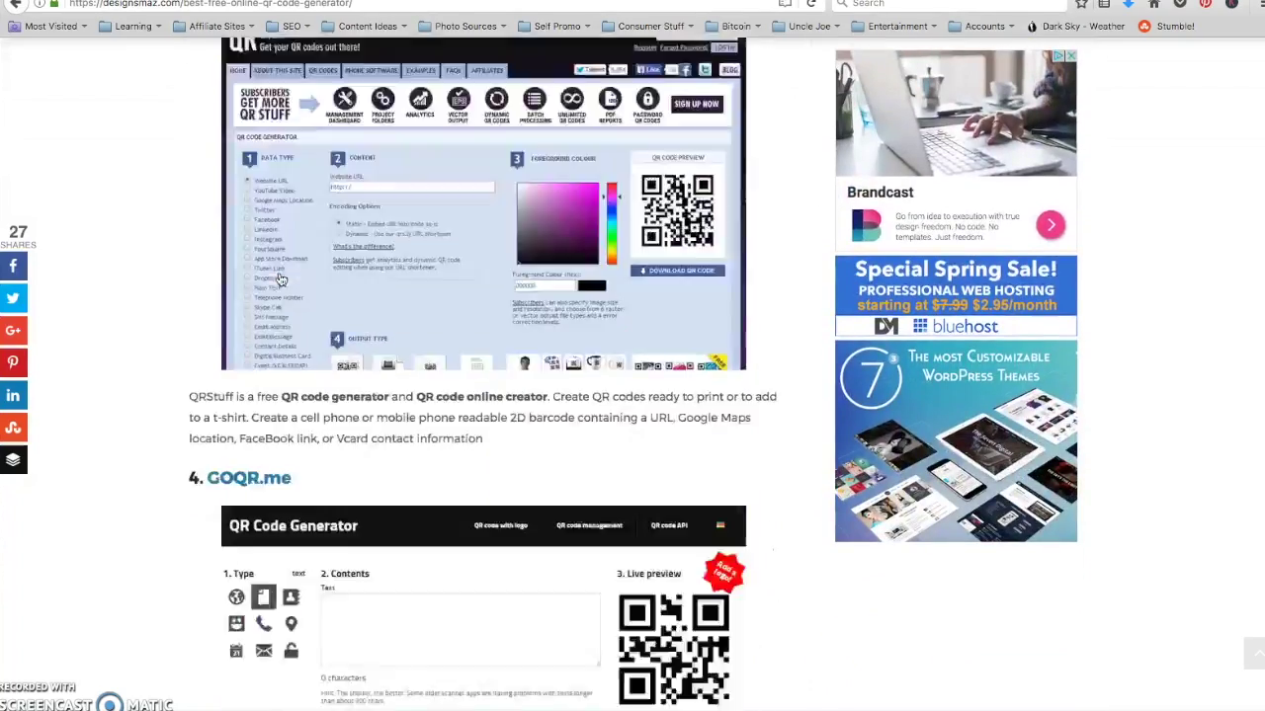
{"action": "scroll", "coordinate": [281, 280], "scroll_direction": "down", "scroll_amount": 2}
{"action": "scroll", "coordinate": [282, 280], "scroll_direction": "down", "scroll_amount": 8}
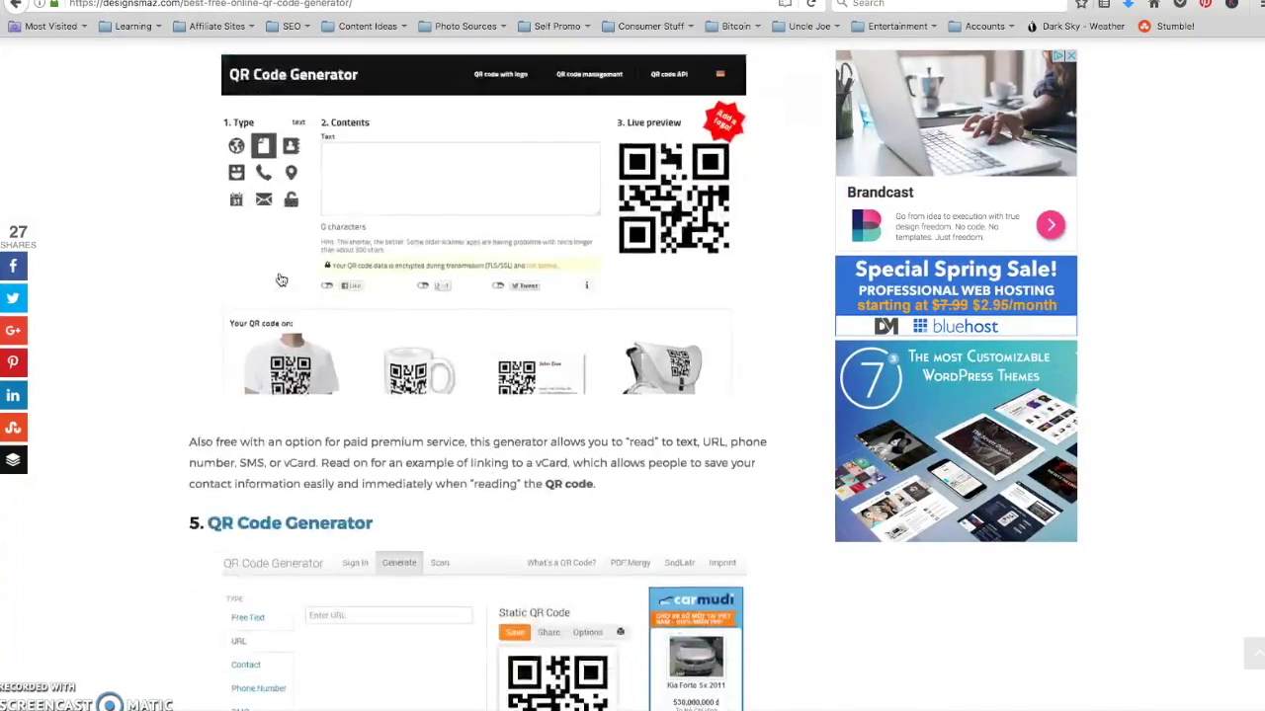
{"action": "scroll", "coordinate": [282, 280], "scroll_direction": "up", "scroll_amount": 20}
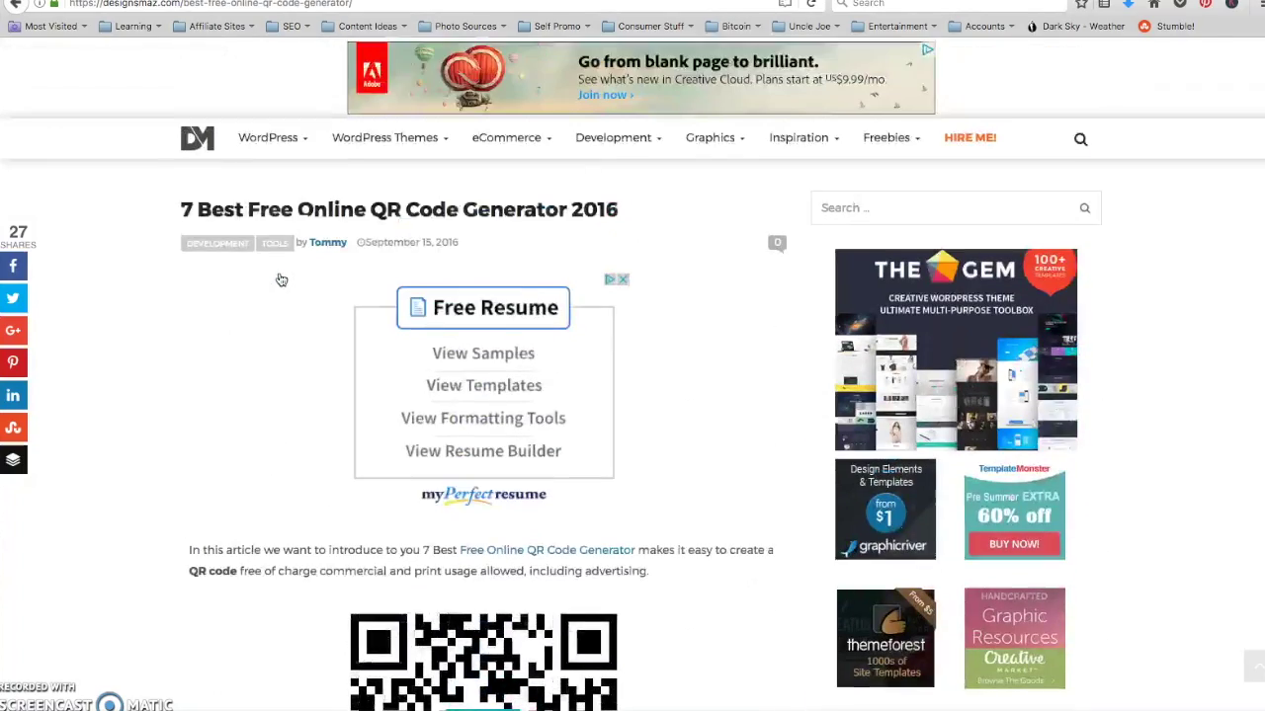
{"action": "left_click", "coordinate": [281, 279]}
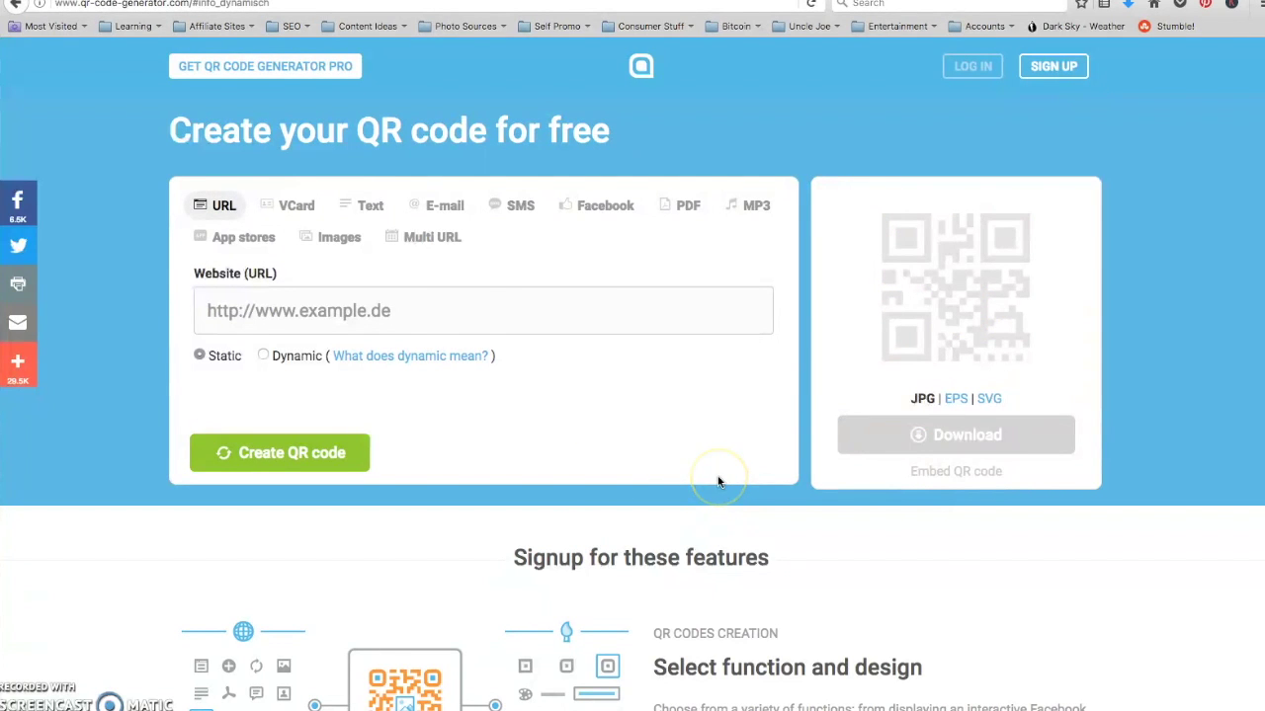
Step: Try the Dynamic option, see its sign-up prompt, and switch back to a Static code
{"action": "left_click", "coordinate": [260, 356]}
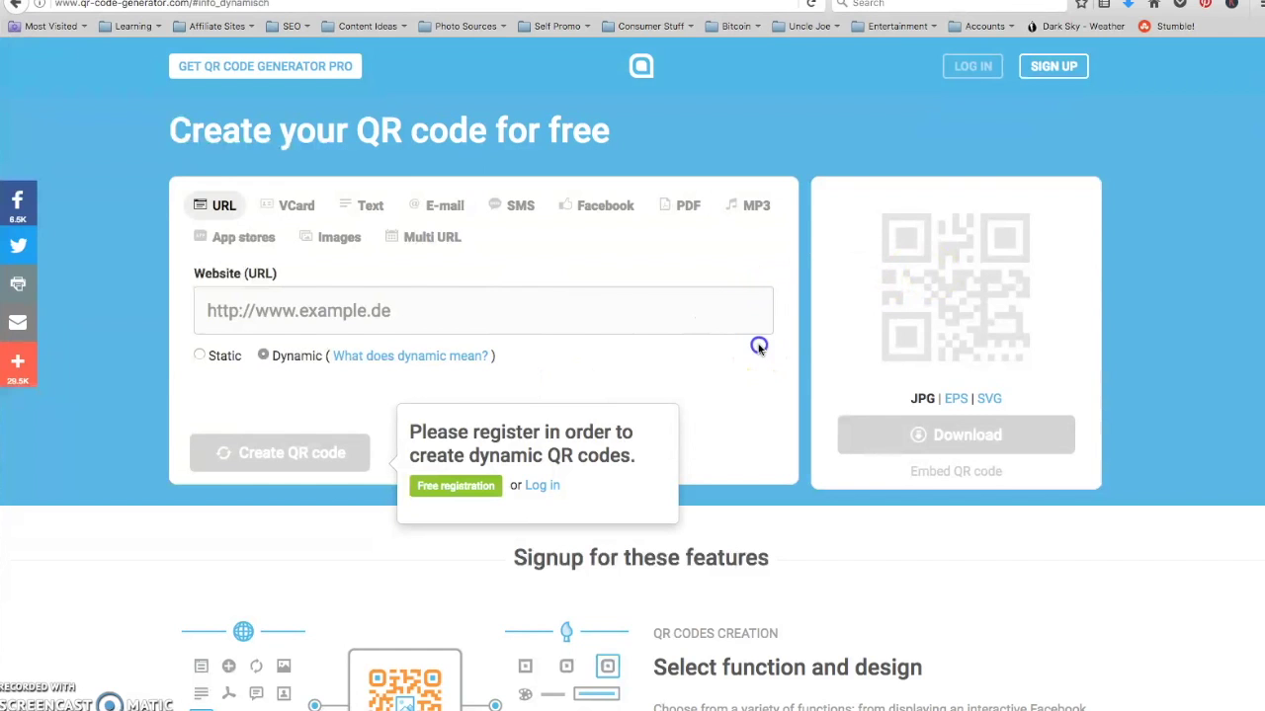
{"action": "left_click", "coordinate": [199, 356]}
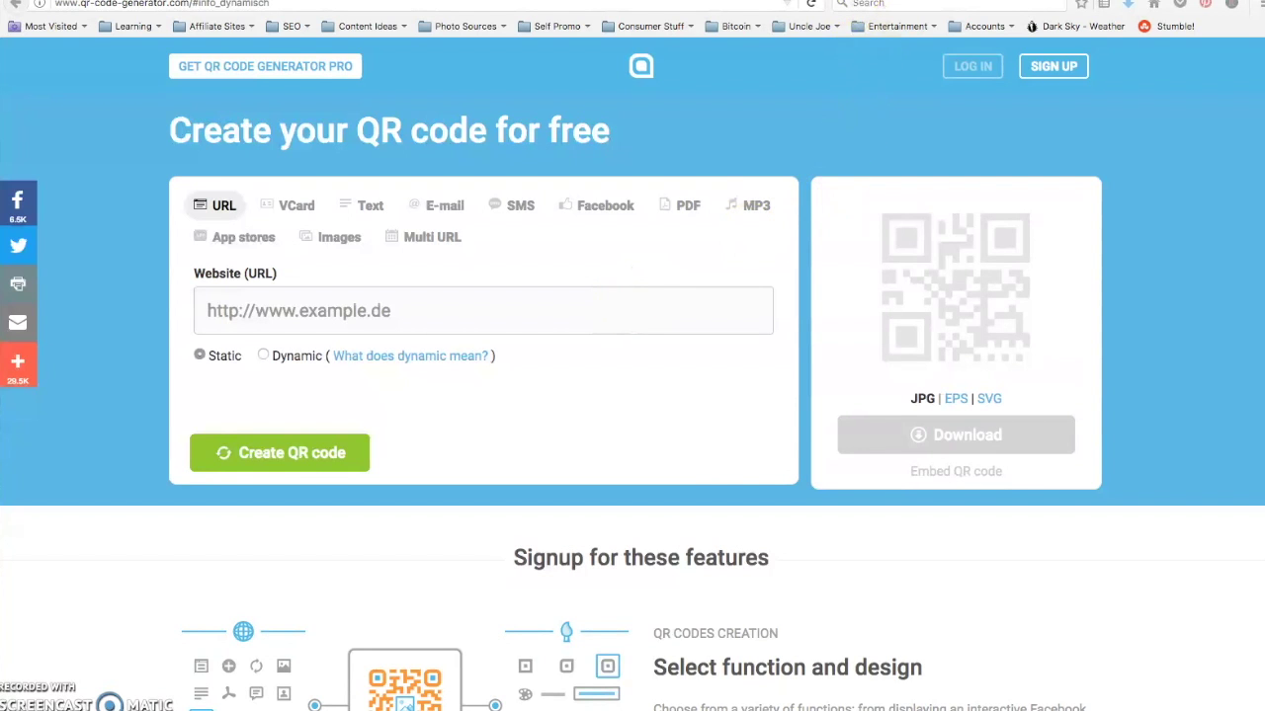
{"action": "key", "text": "ctrl+Tab"}
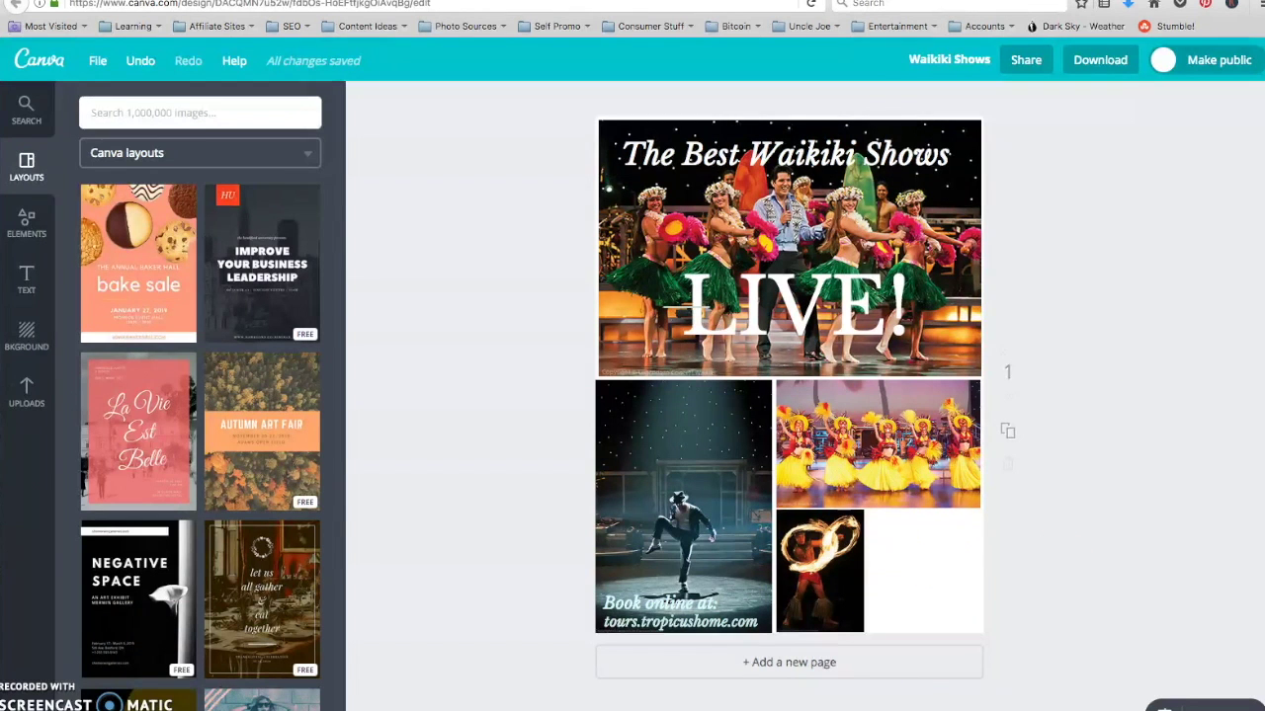
Step: View the Tropicus Home Waikiki Shows category page and copy its URL for Pretty Link
{"action": "key", "text": "ctrl+Tab"}
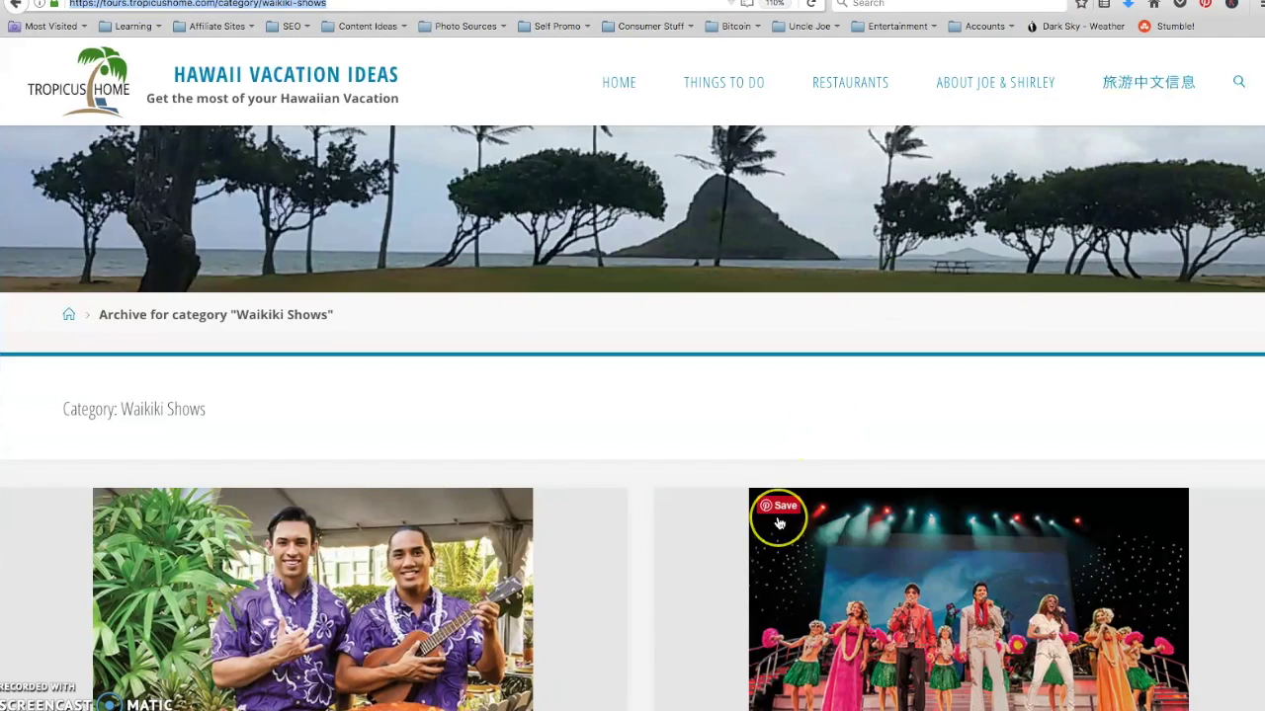
{"action": "scroll", "coordinate": [777, 518], "scroll_direction": "down", "scroll_amount": 3}
{"action": "scroll", "coordinate": [779, 524], "scroll_direction": "down", "scroll_amount": 10}
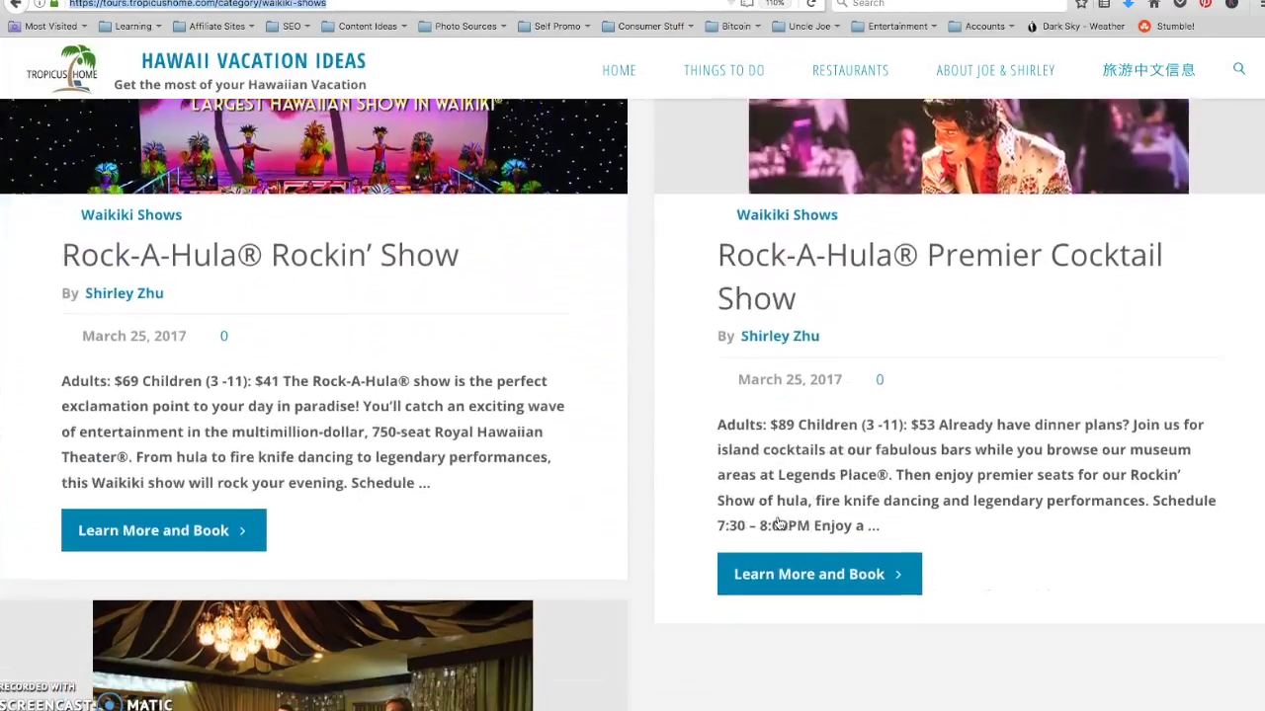
{"action": "scroll", "coordinate": [778, 524], "scroll_direction": "up", "scroll_amount": 10}
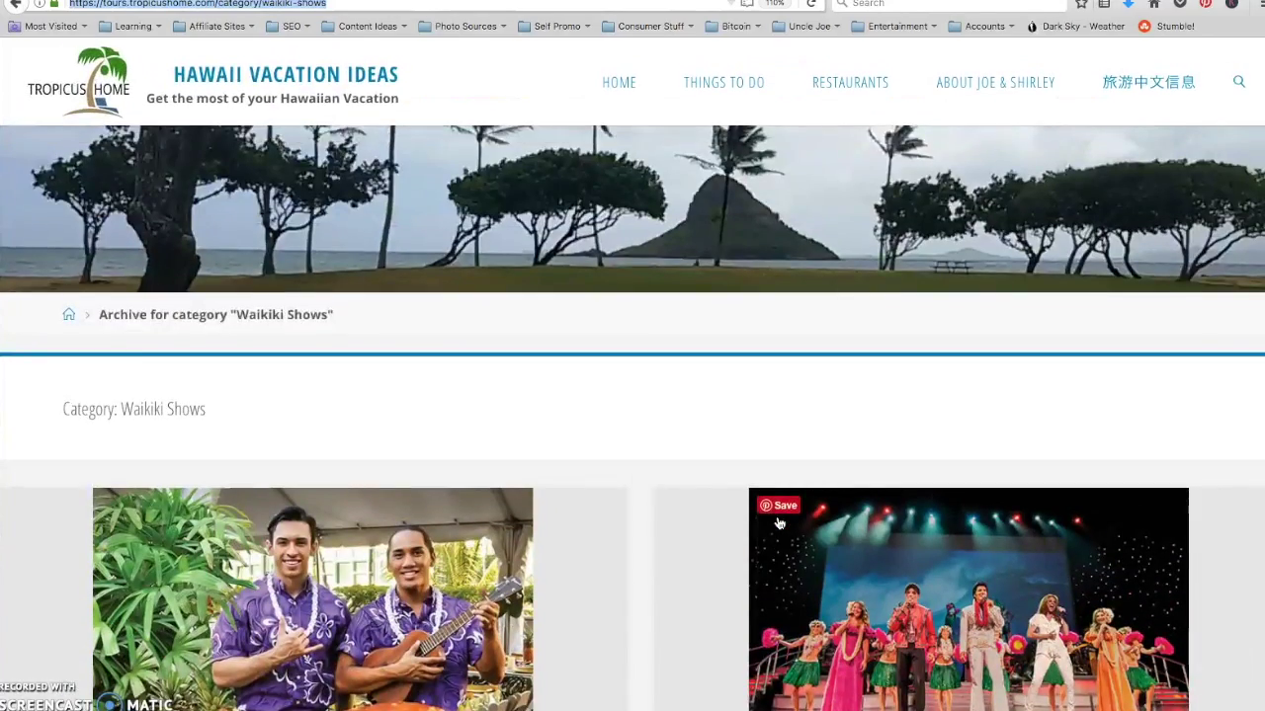
{"action": "scroll", "coordinate": [778, 523], "scroll_direction": "down", "scroll_amount": 1}
{"action": "scroll", "coordinate": [751, 480], "scroll_direction": "up", "scroll_amount": 1}
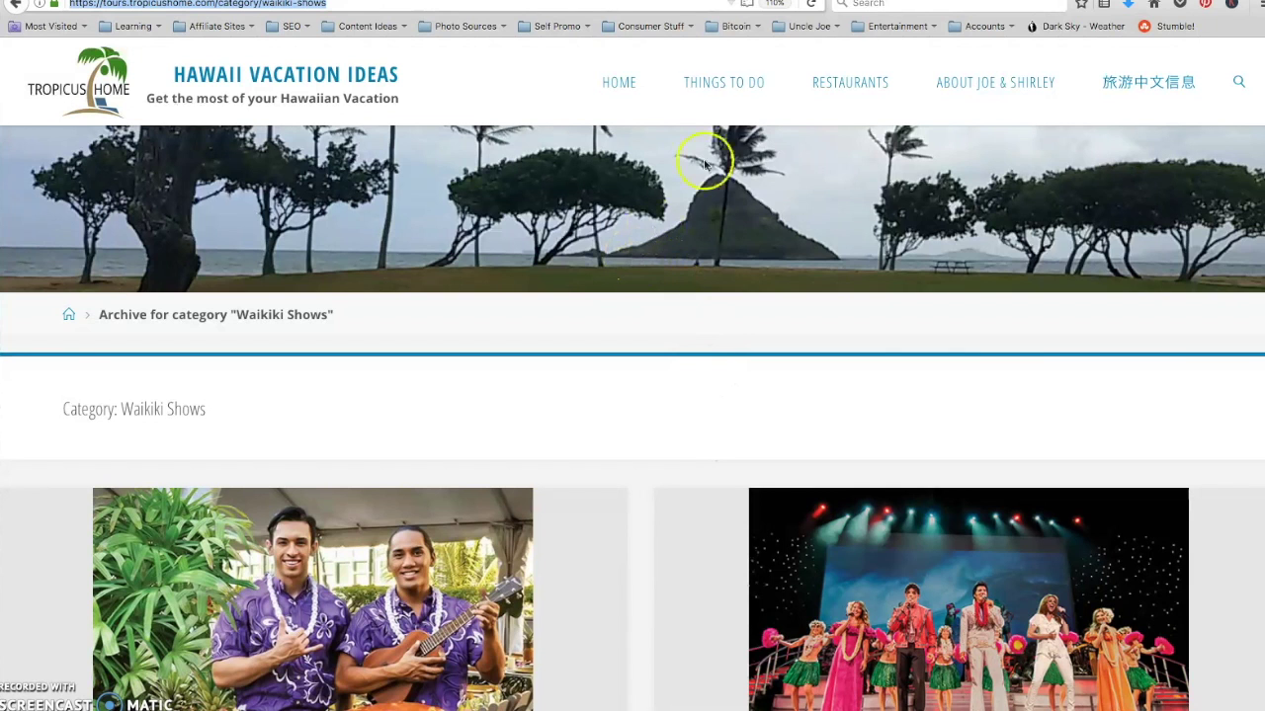
{"action": "key", "text": "ctrl+Tab"}
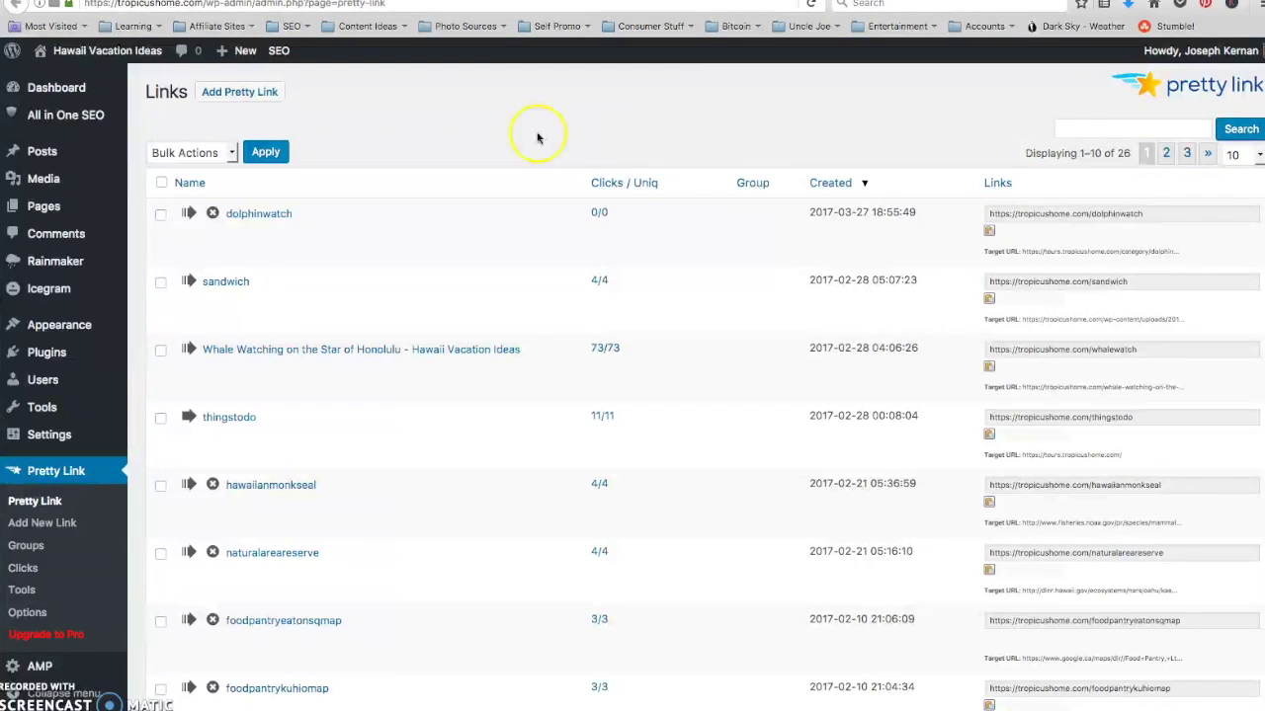
Step: Start a new pretty link with the Waikiki Shows category URL as target and slug waikikishows
{"action": "left_click", "coordinate": [225, 99]}
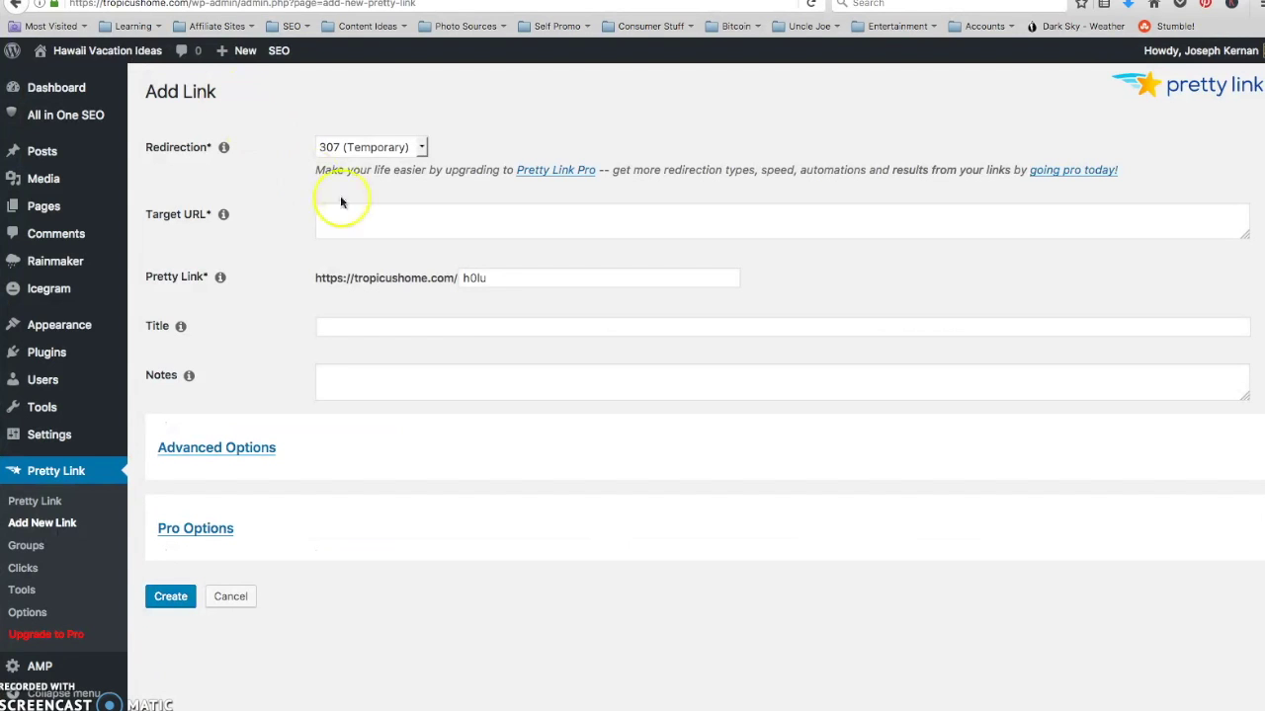
{"action": "left_click", "coordinate": [374, 216]}
{"action": "right_click", "coordinate": [375, 215]}
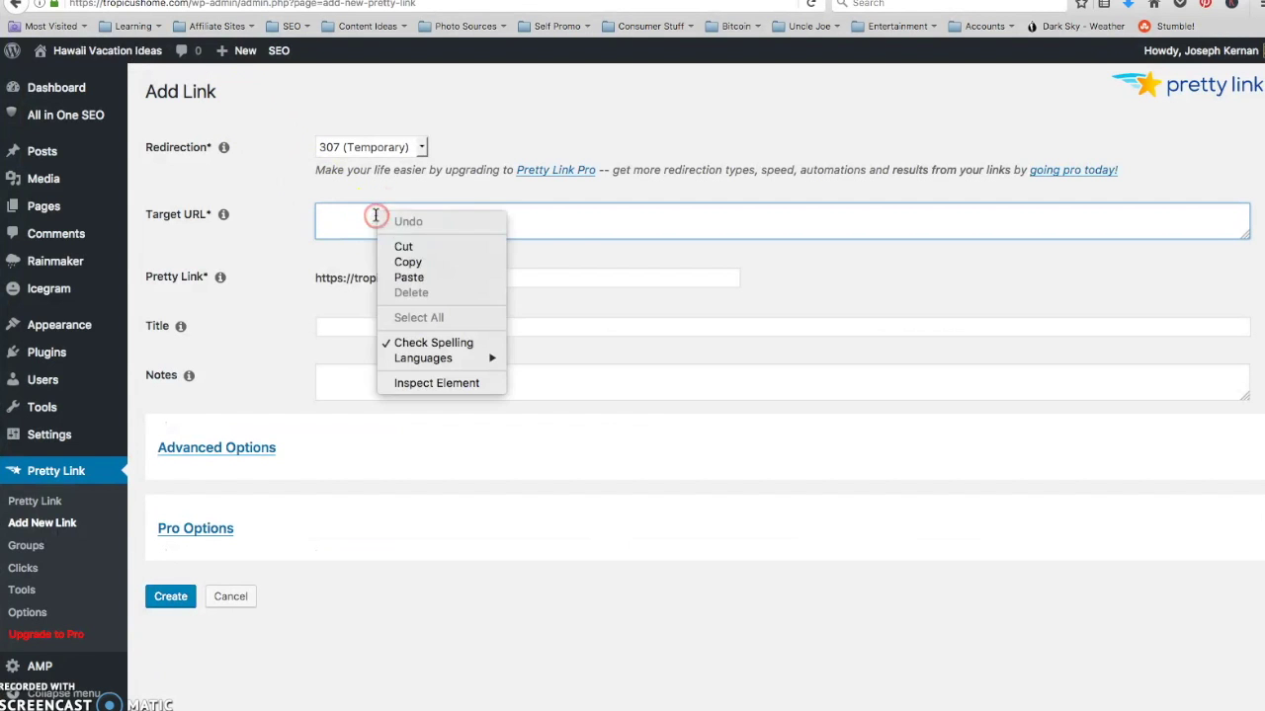
{"action": "left_click", "coordinate": [425, 277]}
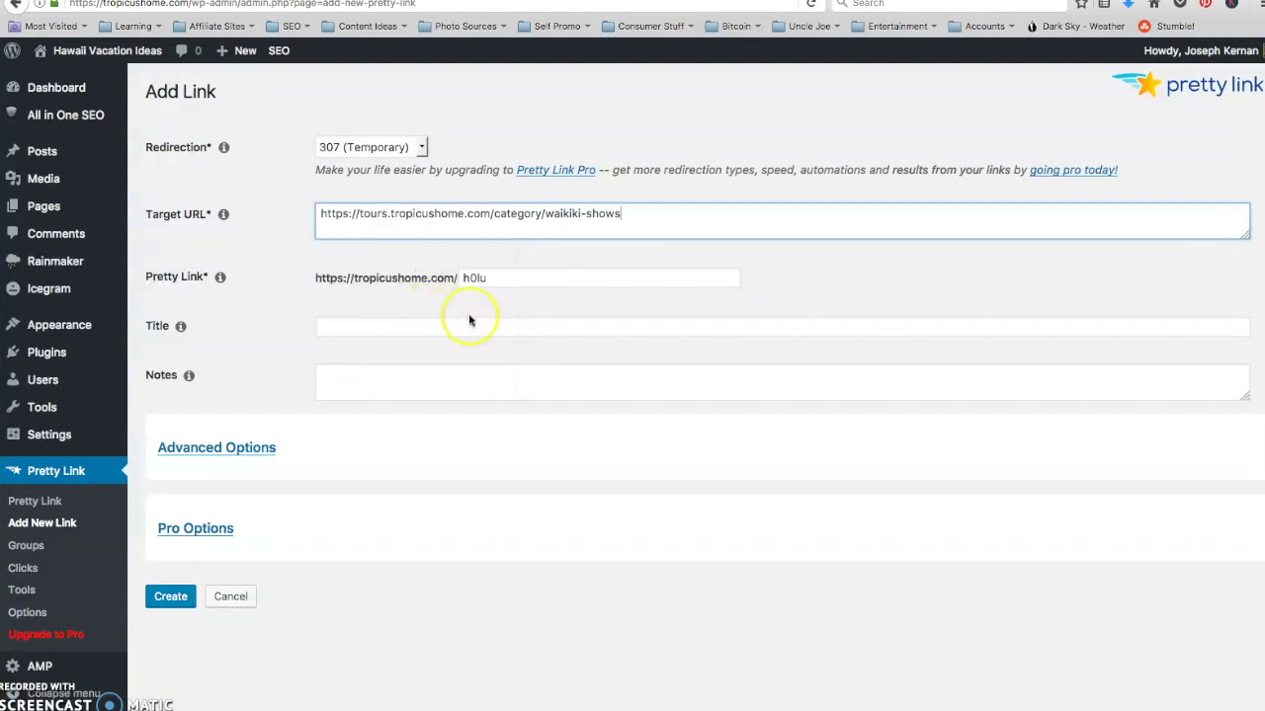
{"action": "double_click", "coordinate": [489, 278]}
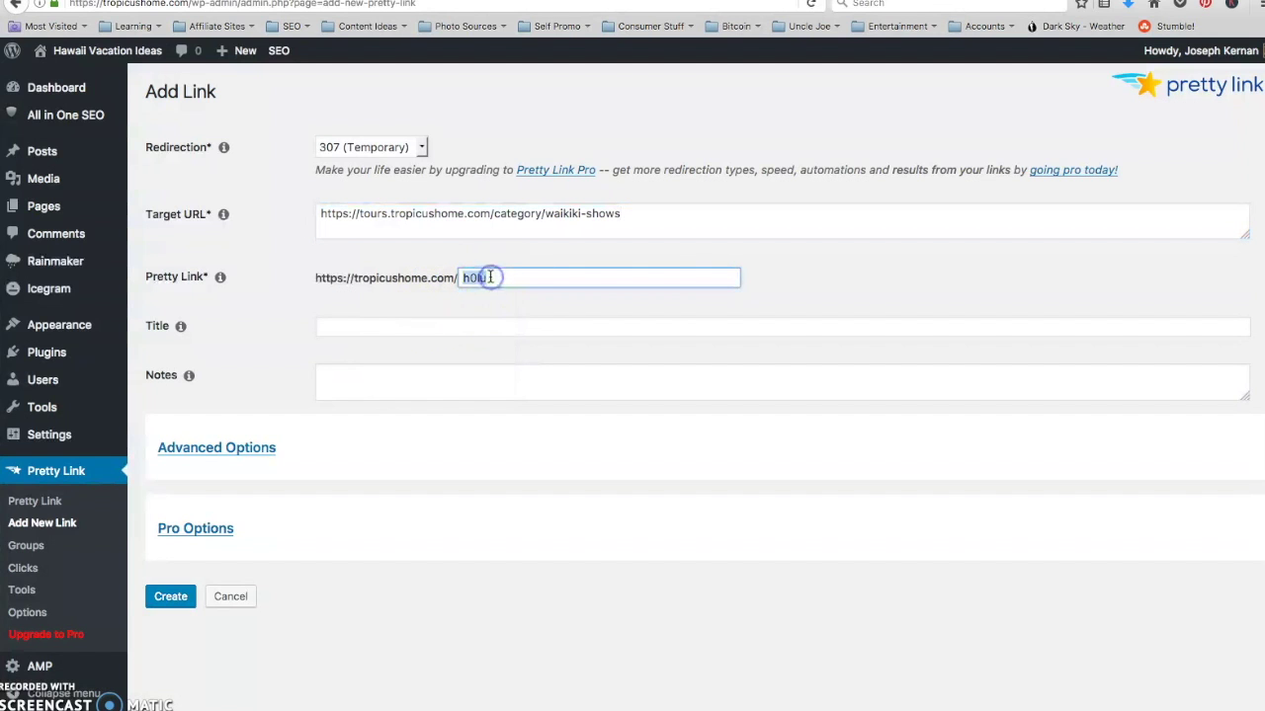
{"action": "type", "text": "s"}
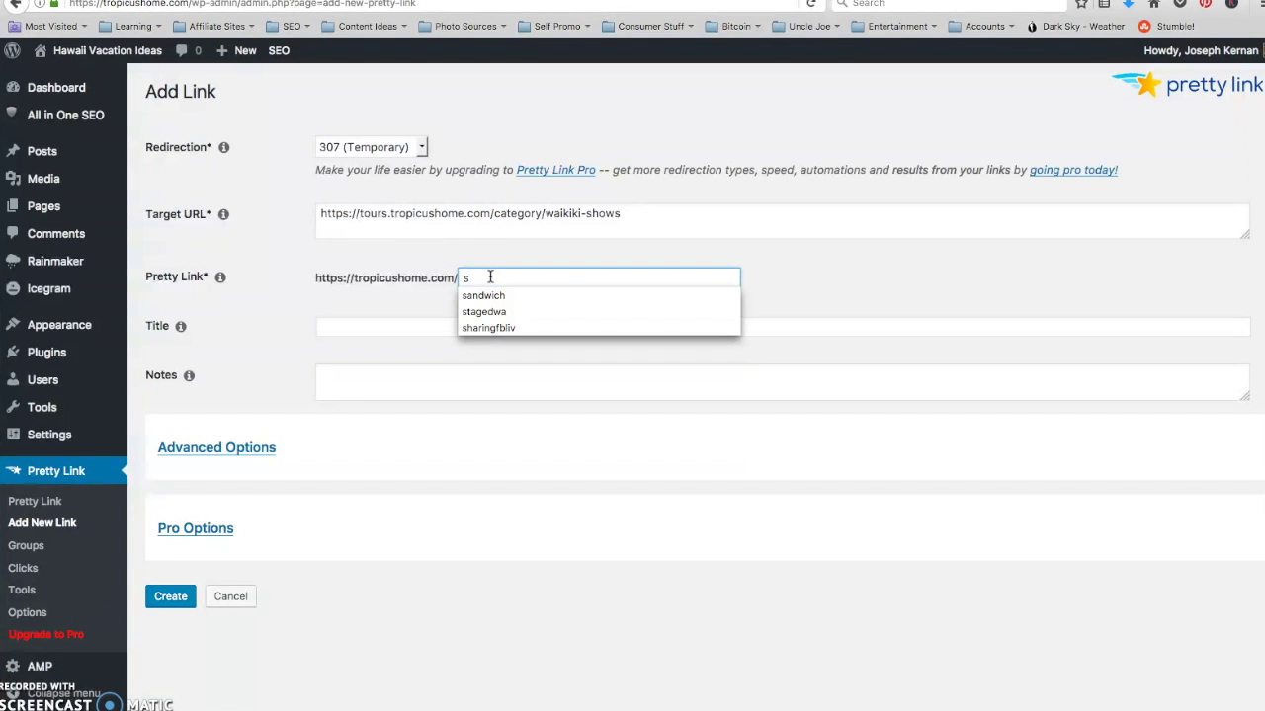
{"action": "key", "text": "BackSpace"}
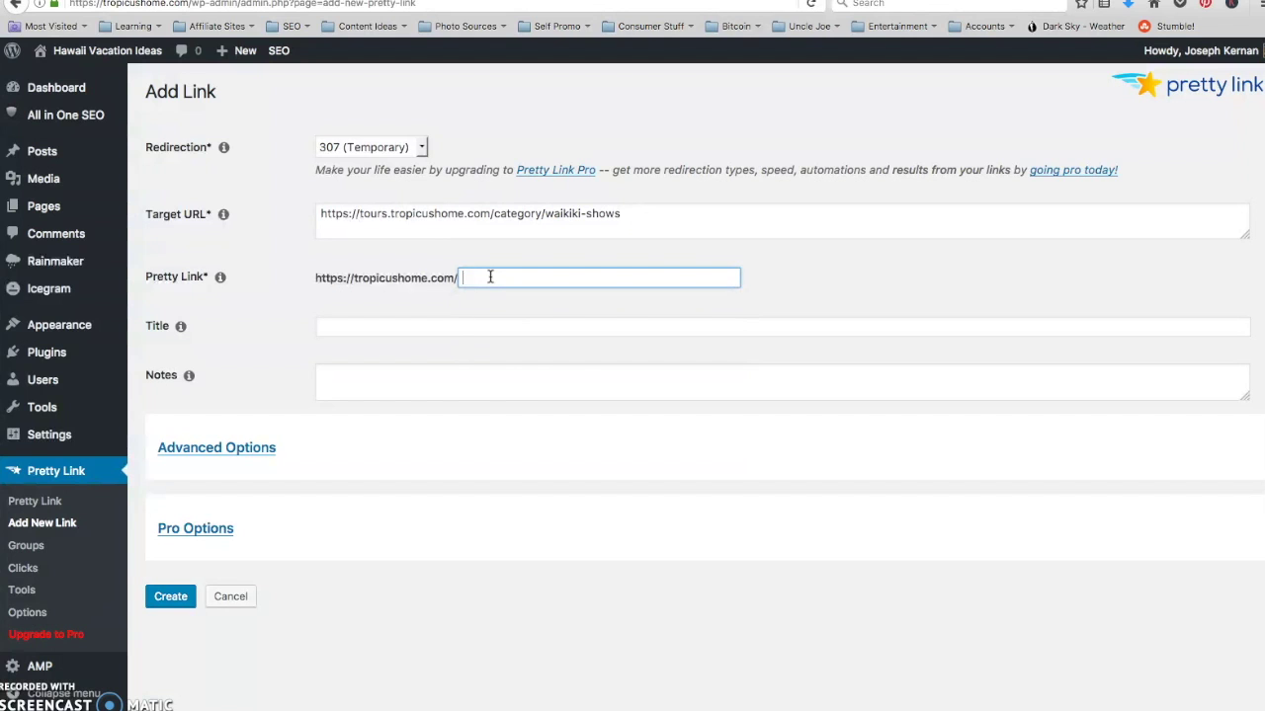
{"action": "type", "text": "waikikishows"}
Step: Uncheck No Follow under Advanced Options and create the link
{"action": "left_click", "coordinate": [235, 447]}
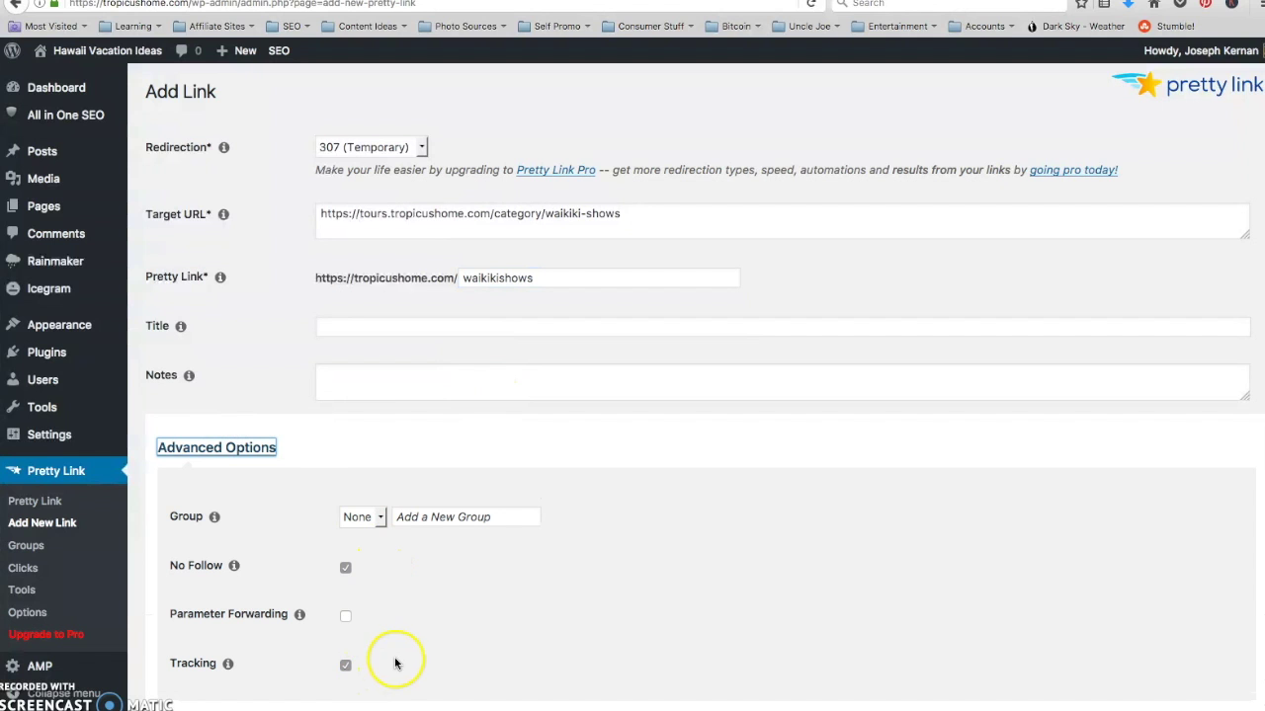
{"action": "scroll", "coordinate": [396, 659], "scroll_direction": "down", "scroll_amount": 3}
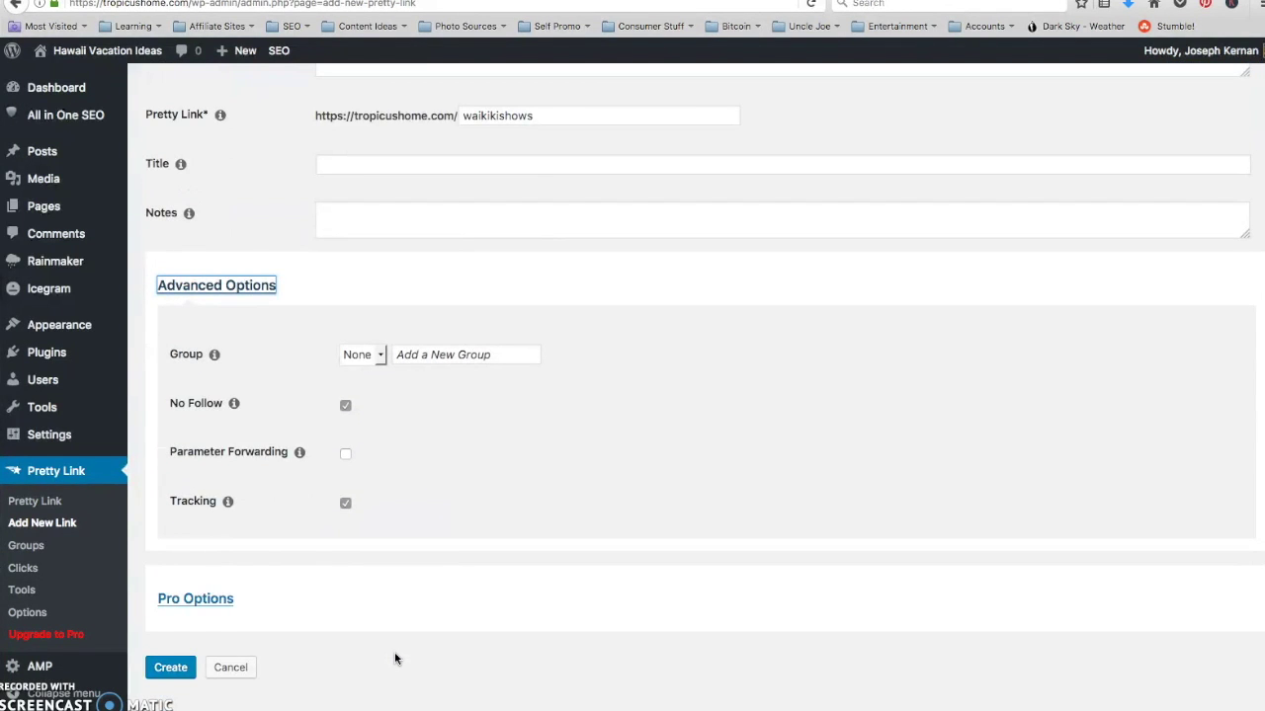
{"action": "scroll", "coordinate": [395, 659], "scroll_direction": "up", "scroll_amount": 3}
{"action": "scroll", "coordinate": [395, 659], "scroll_direction": "down", "scroll_amount": 3}
{"action": "left_click", "coordinate": [345, 405]}
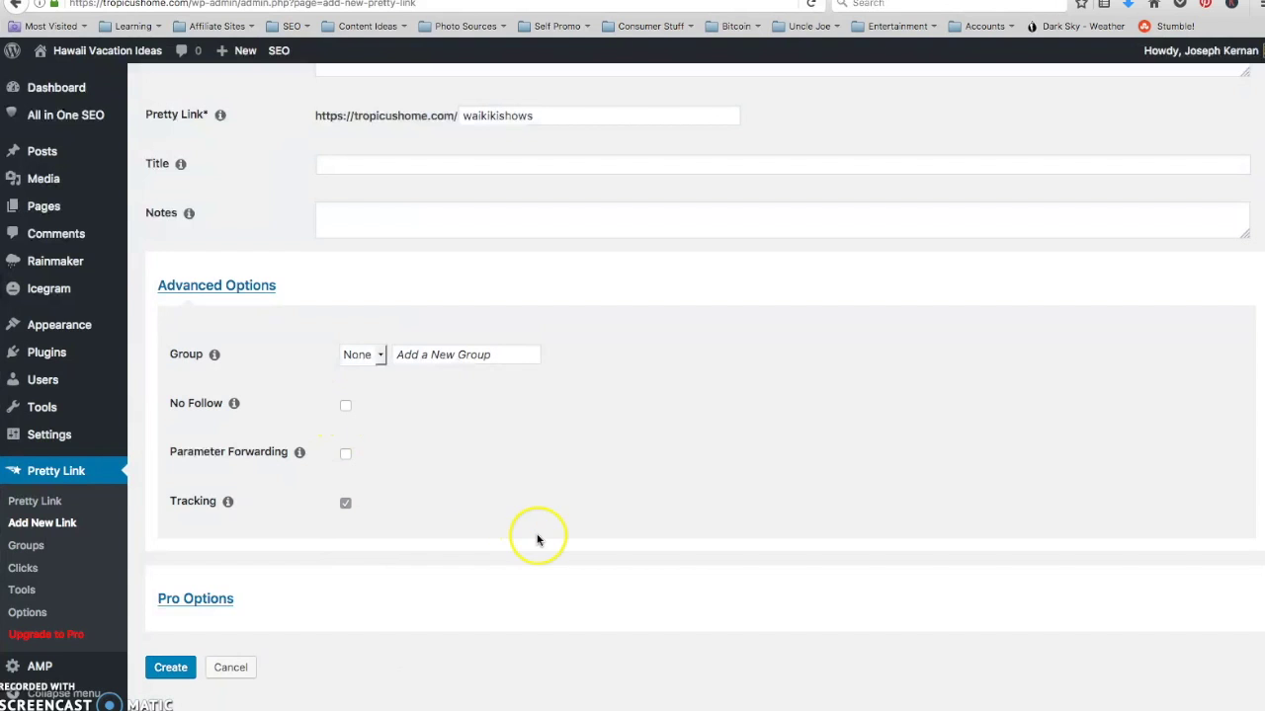
{"action": "left_click", "coordinate": [171, 670]}
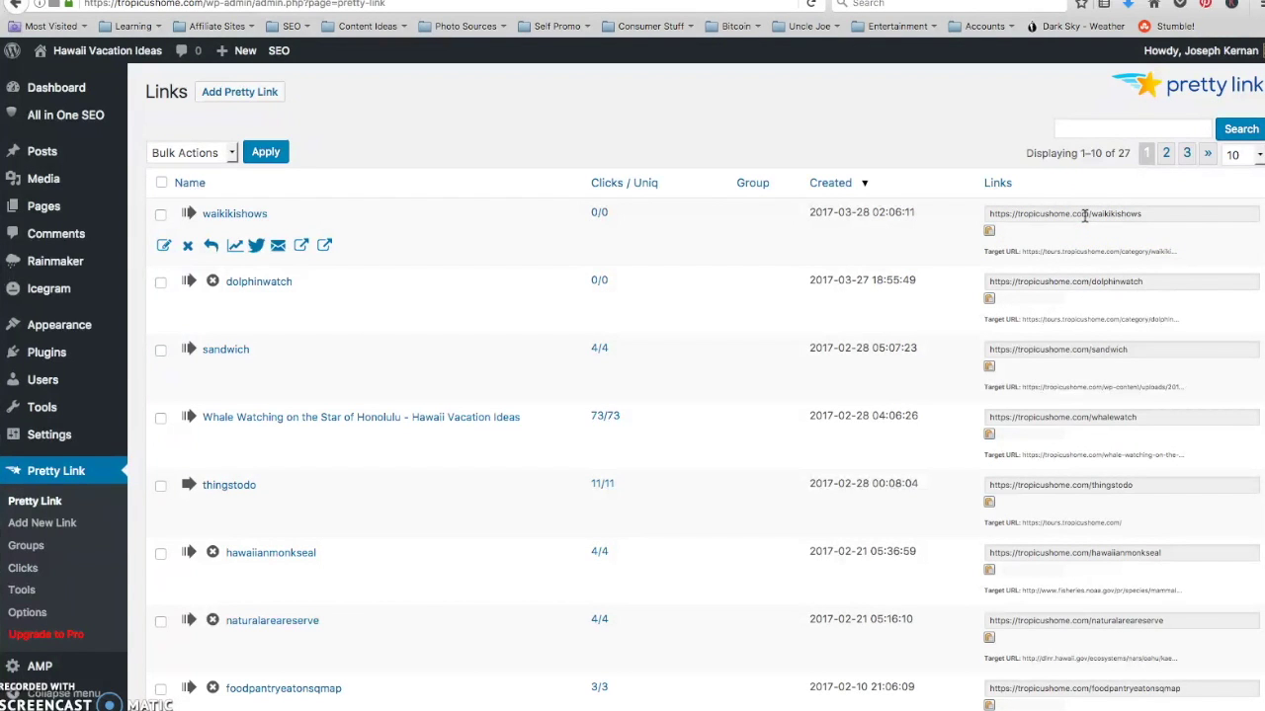
{"action": "left_click", "coordinate": [237, 217]}
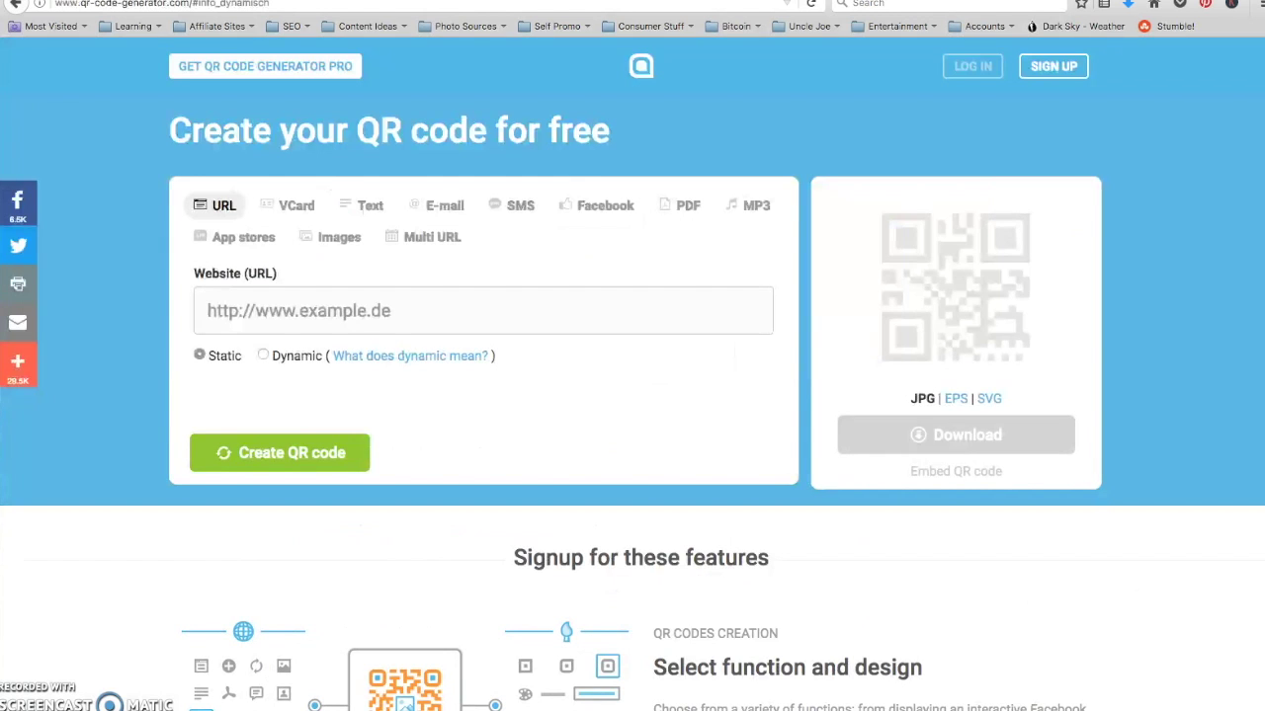
{"action": "left_click", "coordinate": [437, 319]}
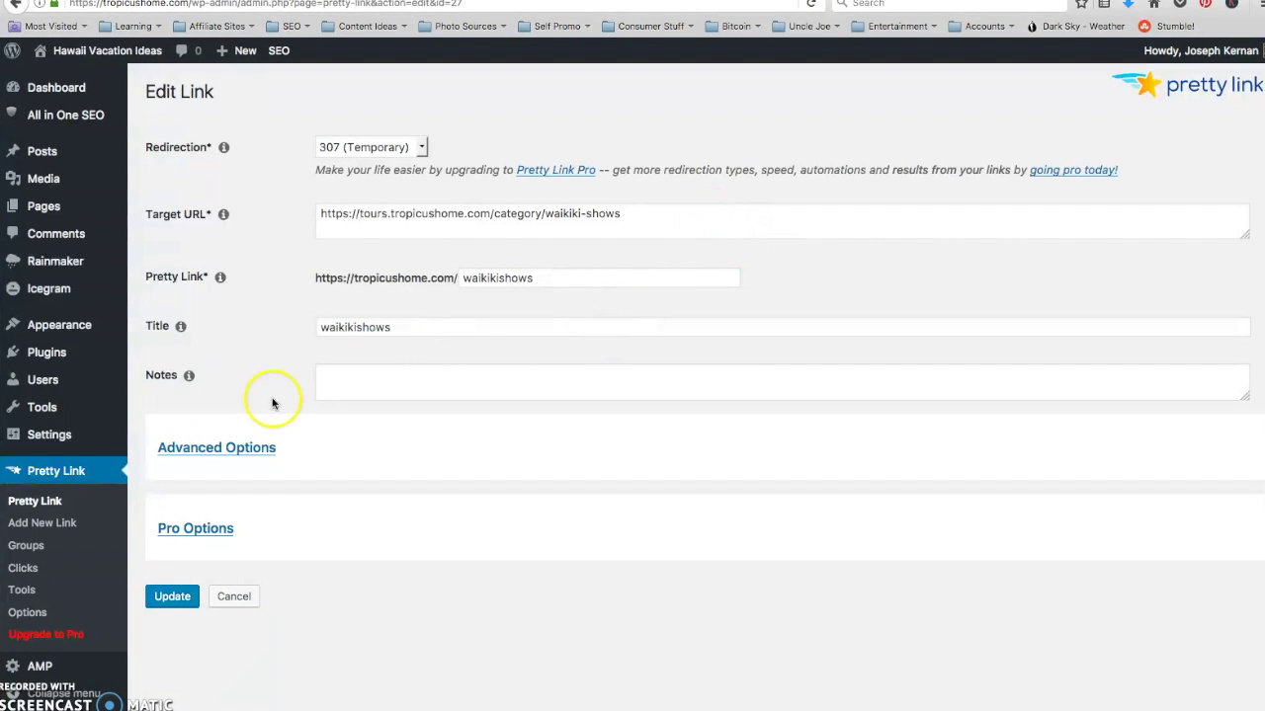
{"action": "left_click", "coordinate": [63, 472]}
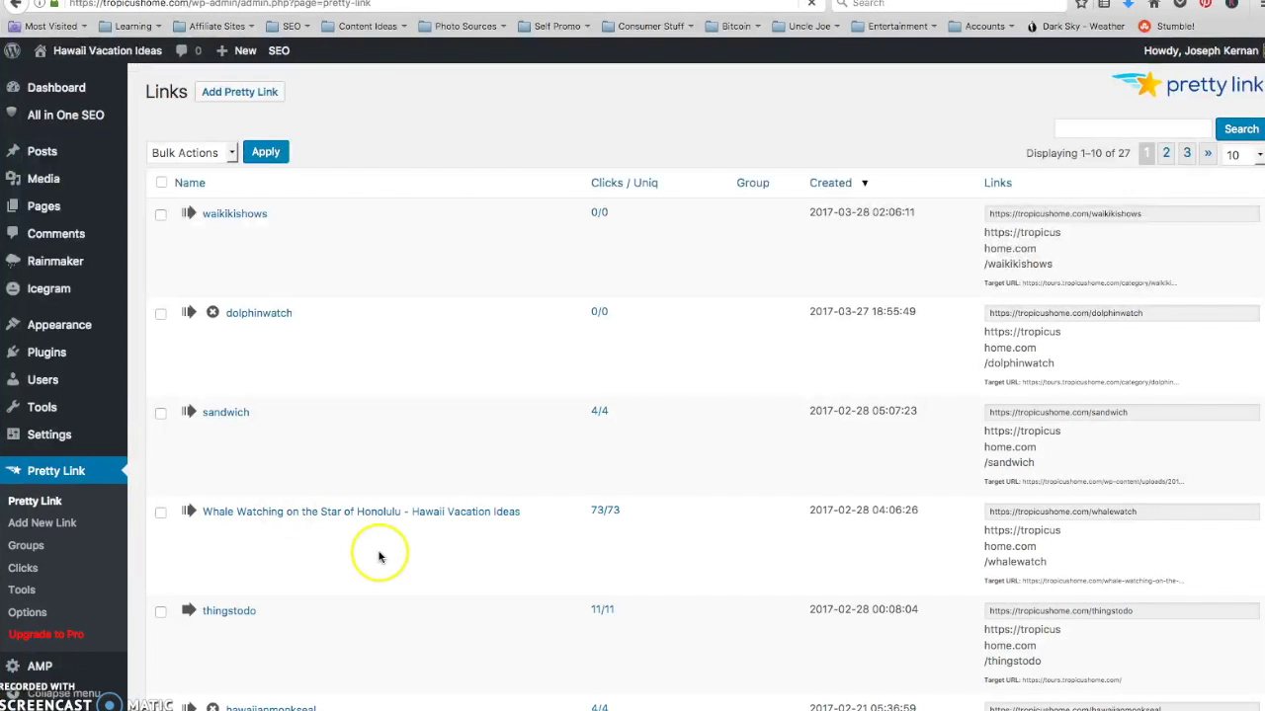
{"action": "left_click", "coordinate": [1087, 213]}
{"action": "key", "text": "ctrl+c"}
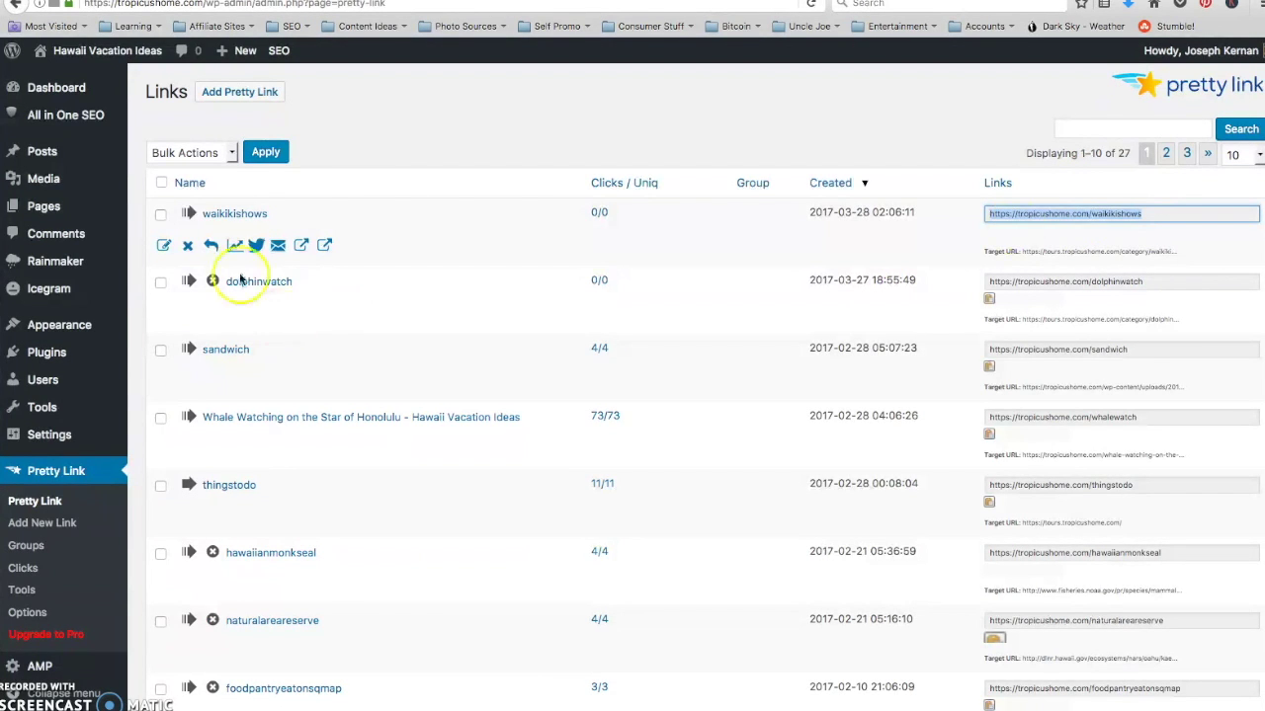
{"action": "left_click", "coordinate": [354, 0]}
{"action": "left_click", "coordinate": [427, 316]}
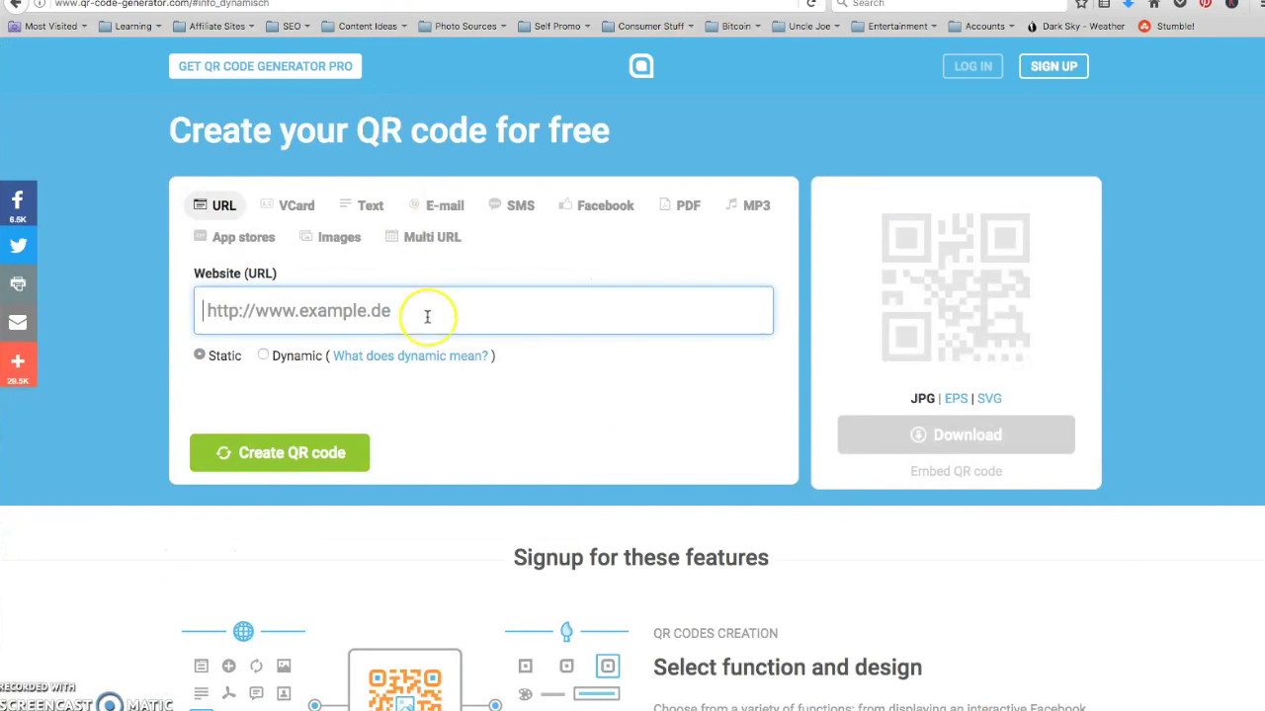
{"action": "key", "text": "ctrl+v"}
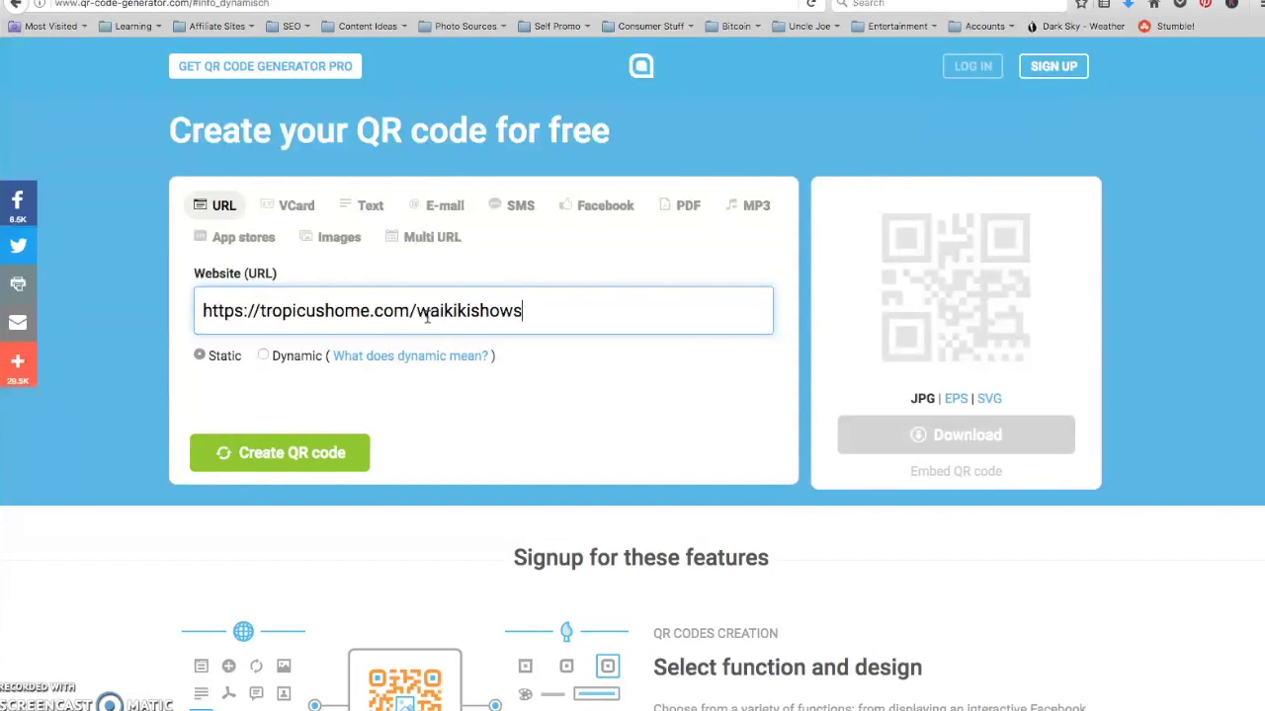
{"action": "left_click", "coordinate": [448, 356]}
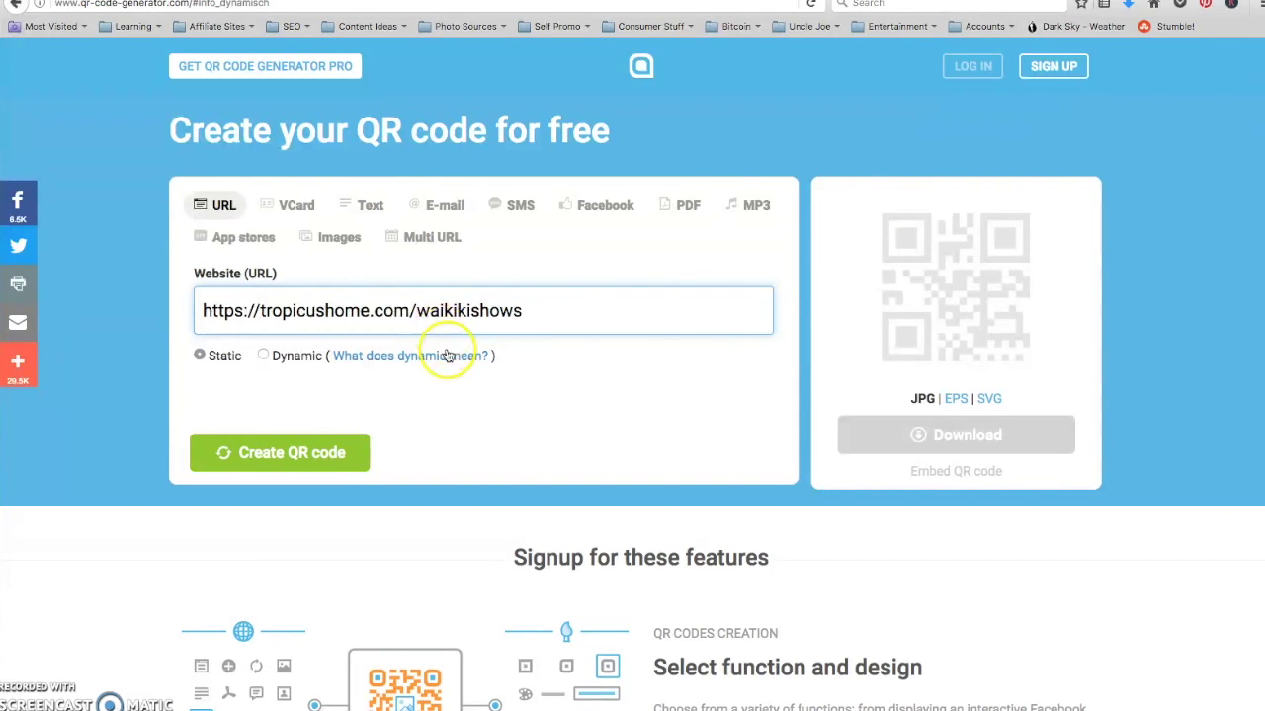
{"action": "left_click", "coordinate": [287, 452]}
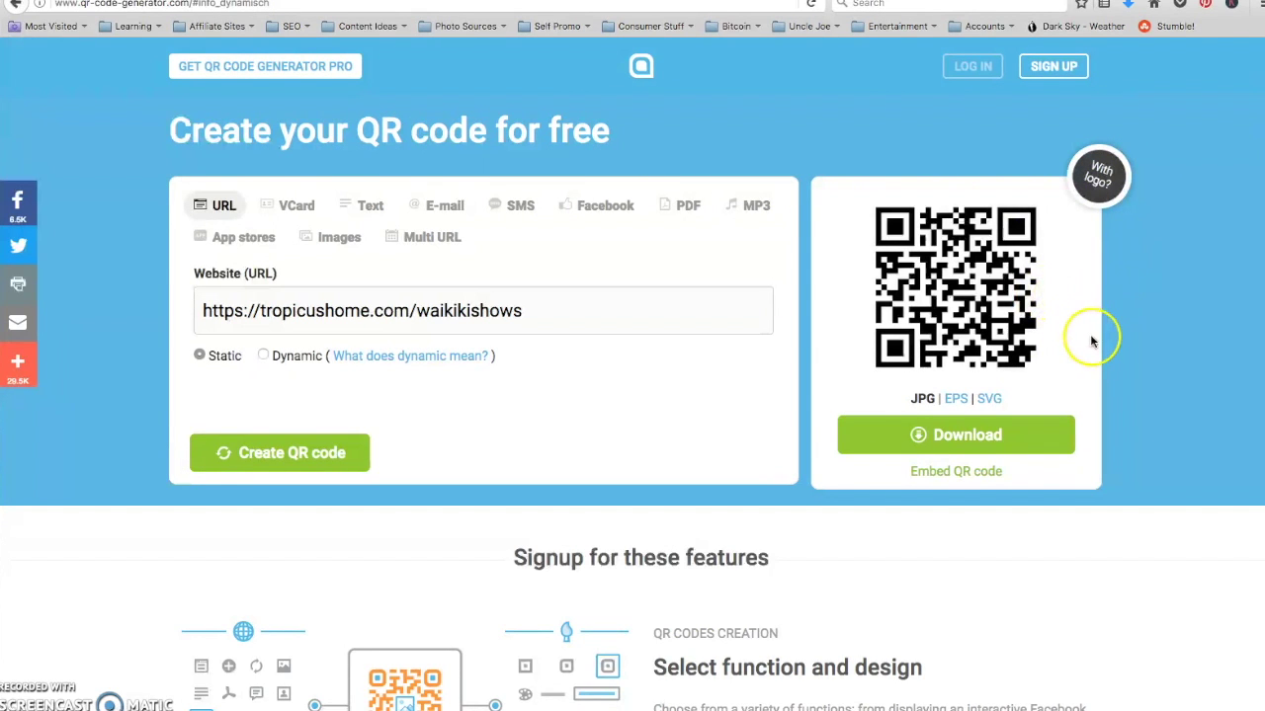
{"action": "scroll", "coordinate": [1140, 584], "scroll_direction": "down", "scroll_amount": 2}
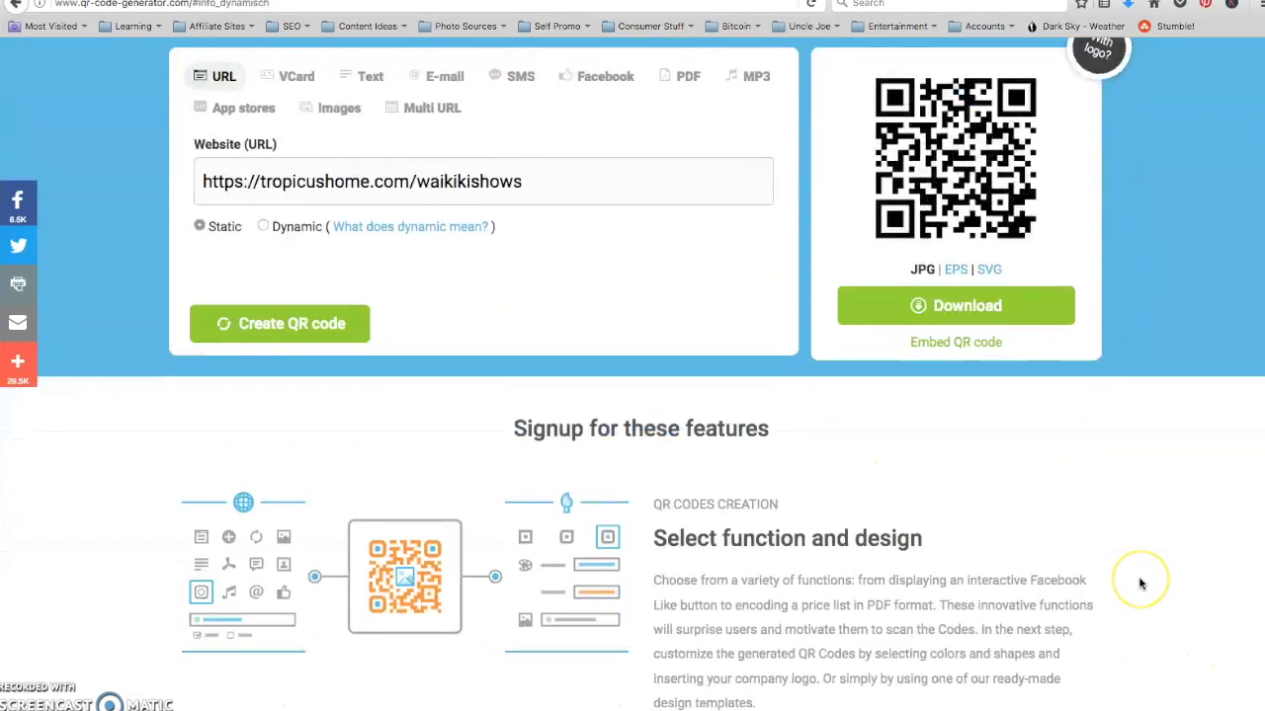
{"action": "scroll", "coordinate": [1140, 584], "scroll_direction": "up", "scroll_amount": 2}
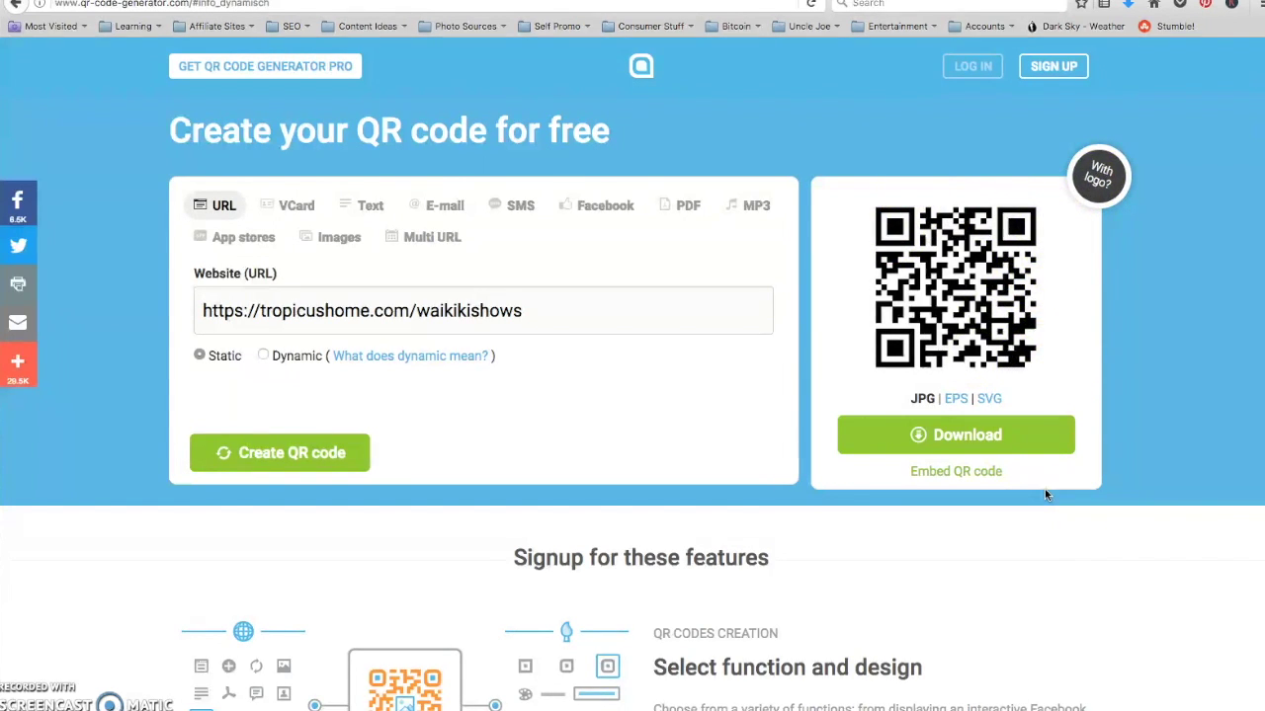
{"action": "left_click", "coordinate": [986, 438]}
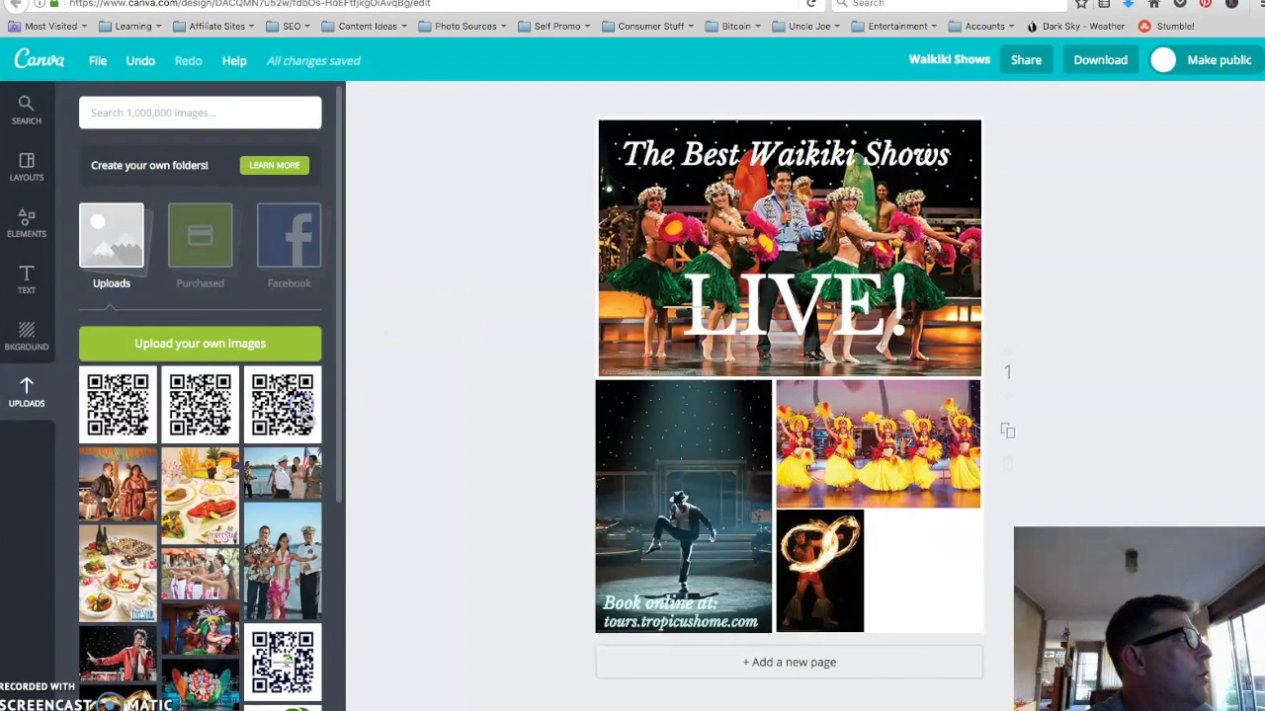
Step: Drop the uploaded QR code into the empty lower-right cell beside the fire-dancer photo
{"action": "left_click_drag", "start_coordinate": [220, 413], "coordinate": [771, 502]}
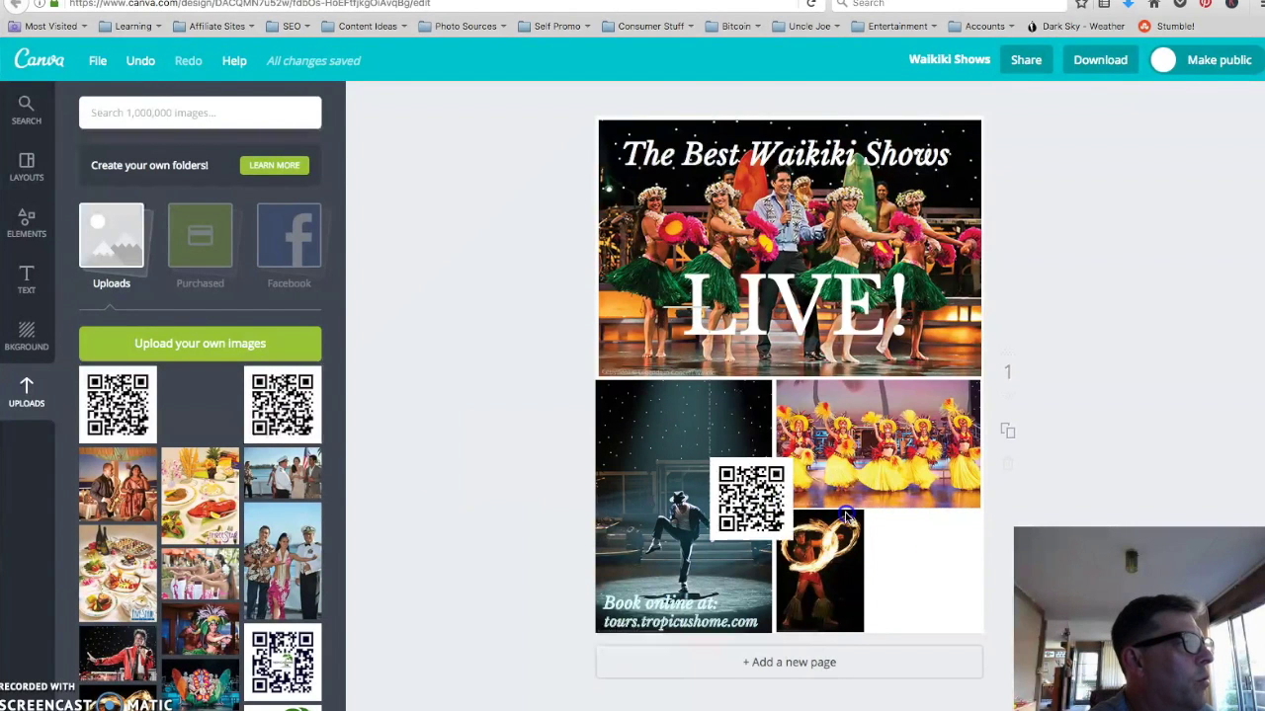
{"action": "left_click_drag", "start_coordinate": [847, 516], "coordinate": [1003, 635]}
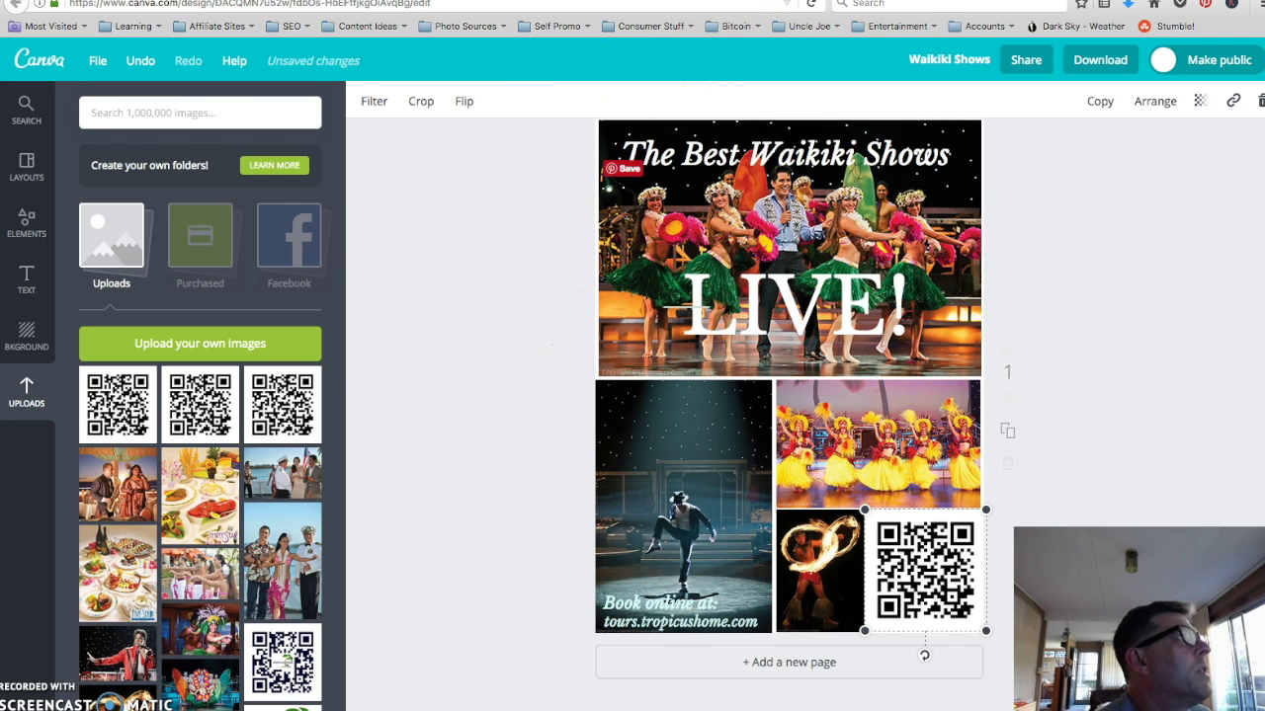
{"action": "key", "text": "ctrl+Tab"}
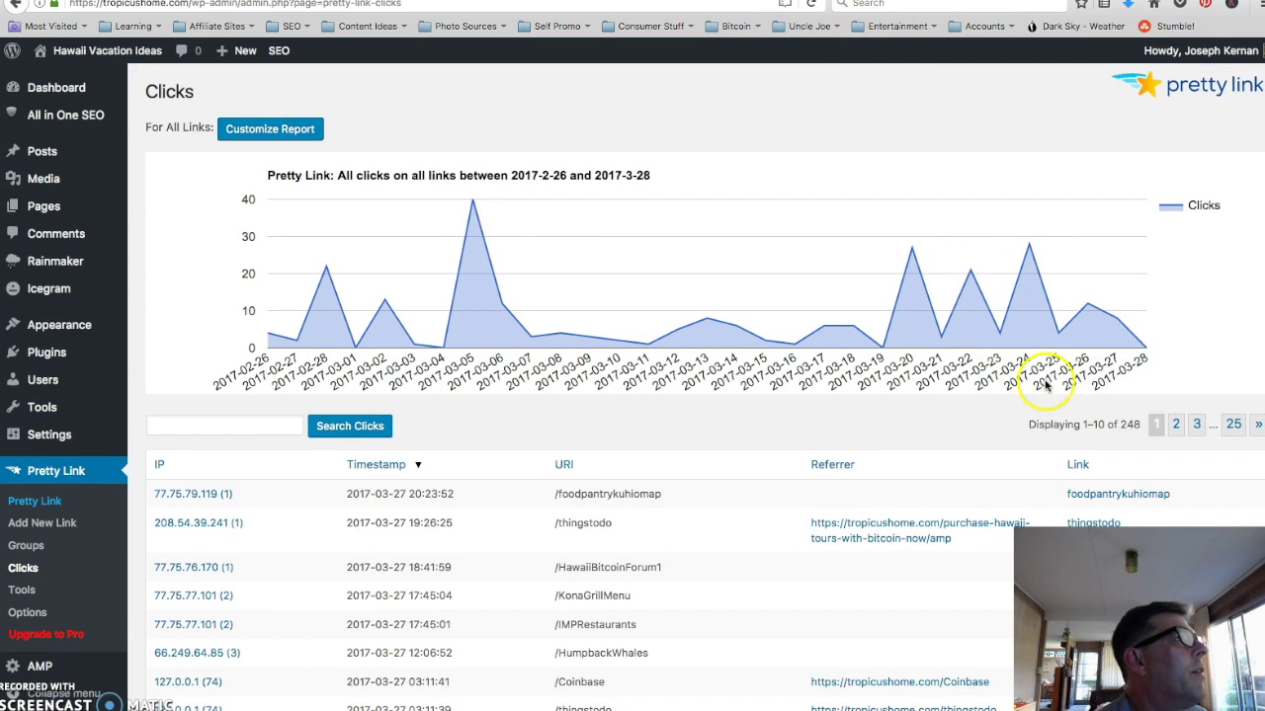